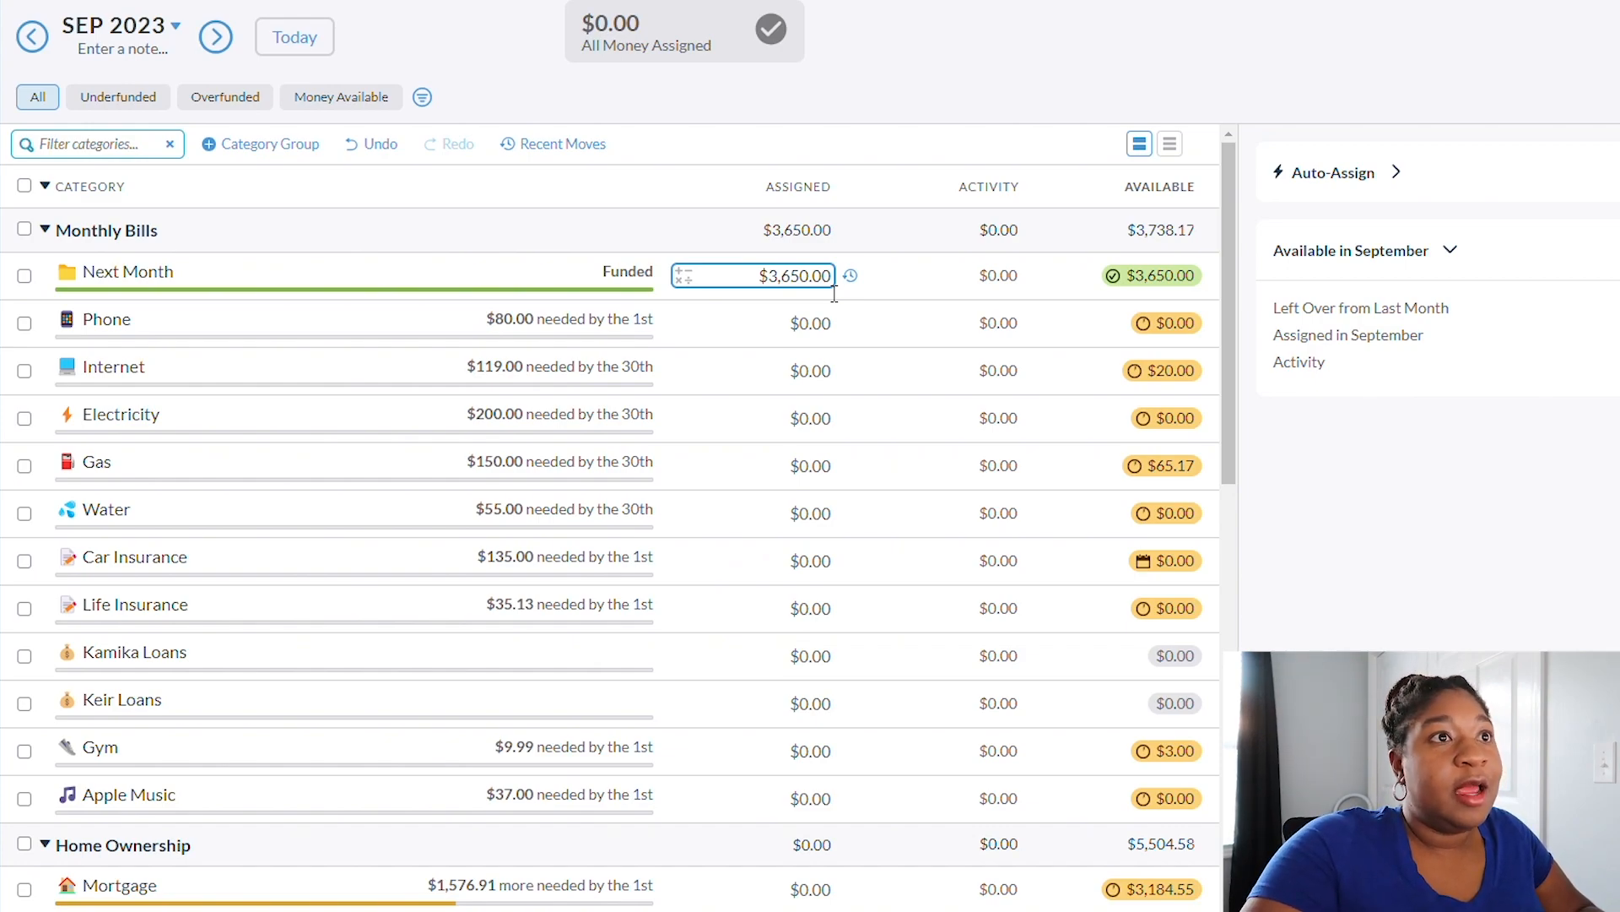
- Set the assigned amount for Next Month in Monthly Bills to 0, releasing that money for assignment
{"action": "left_click", "coordinate": [830, 277]}
{"action": "key", "text": "BackSpace"}
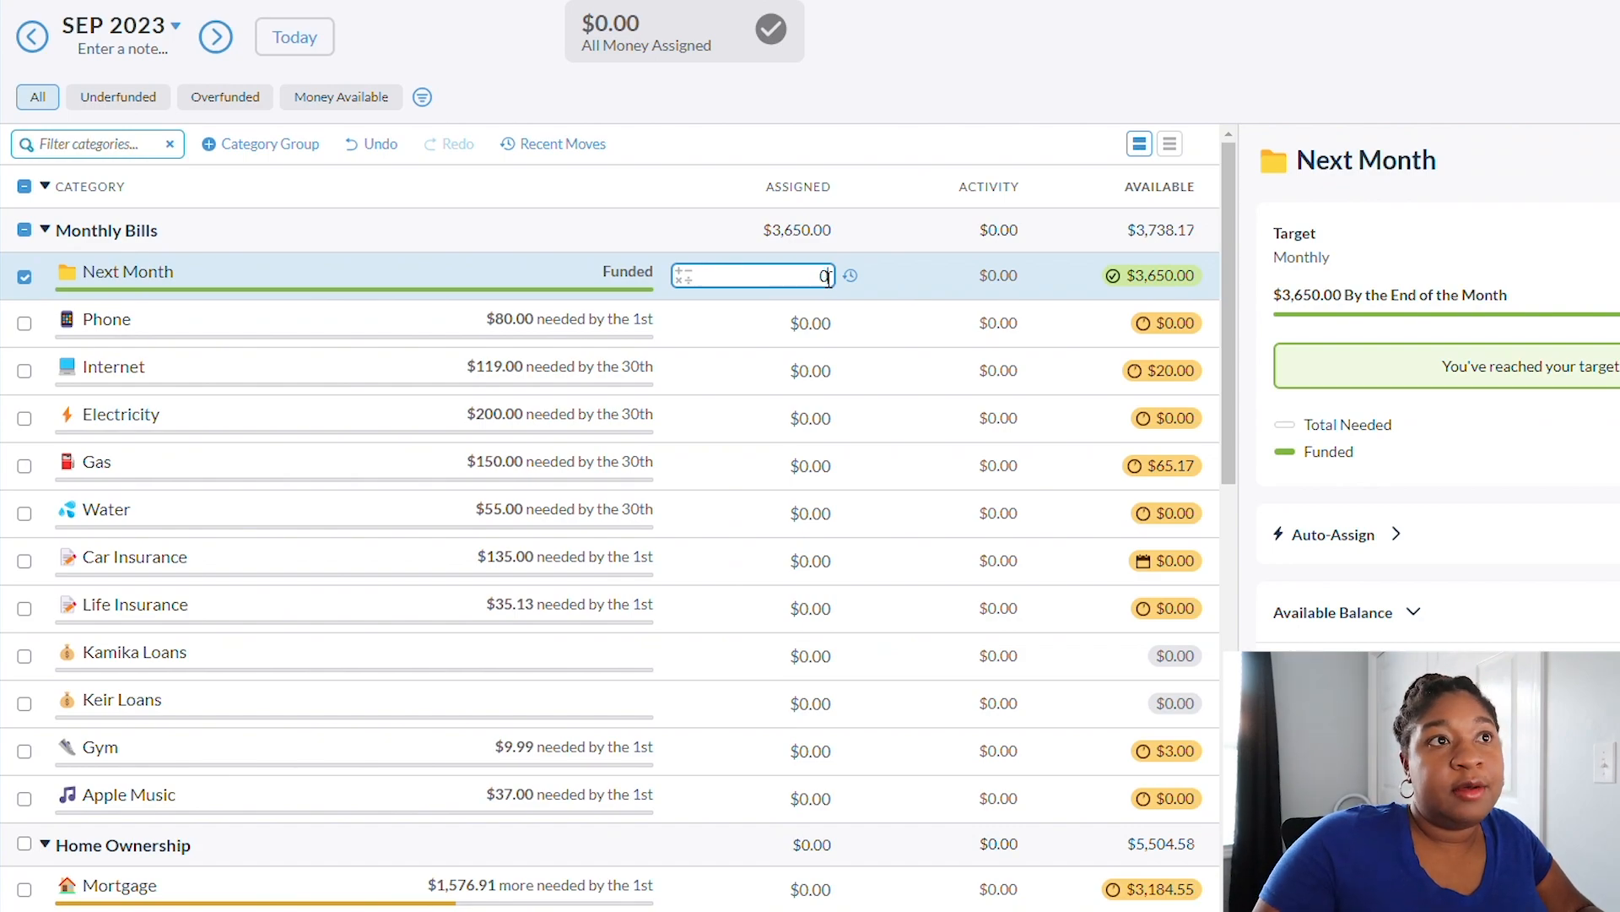
{"action": "key", "text": "Return"}
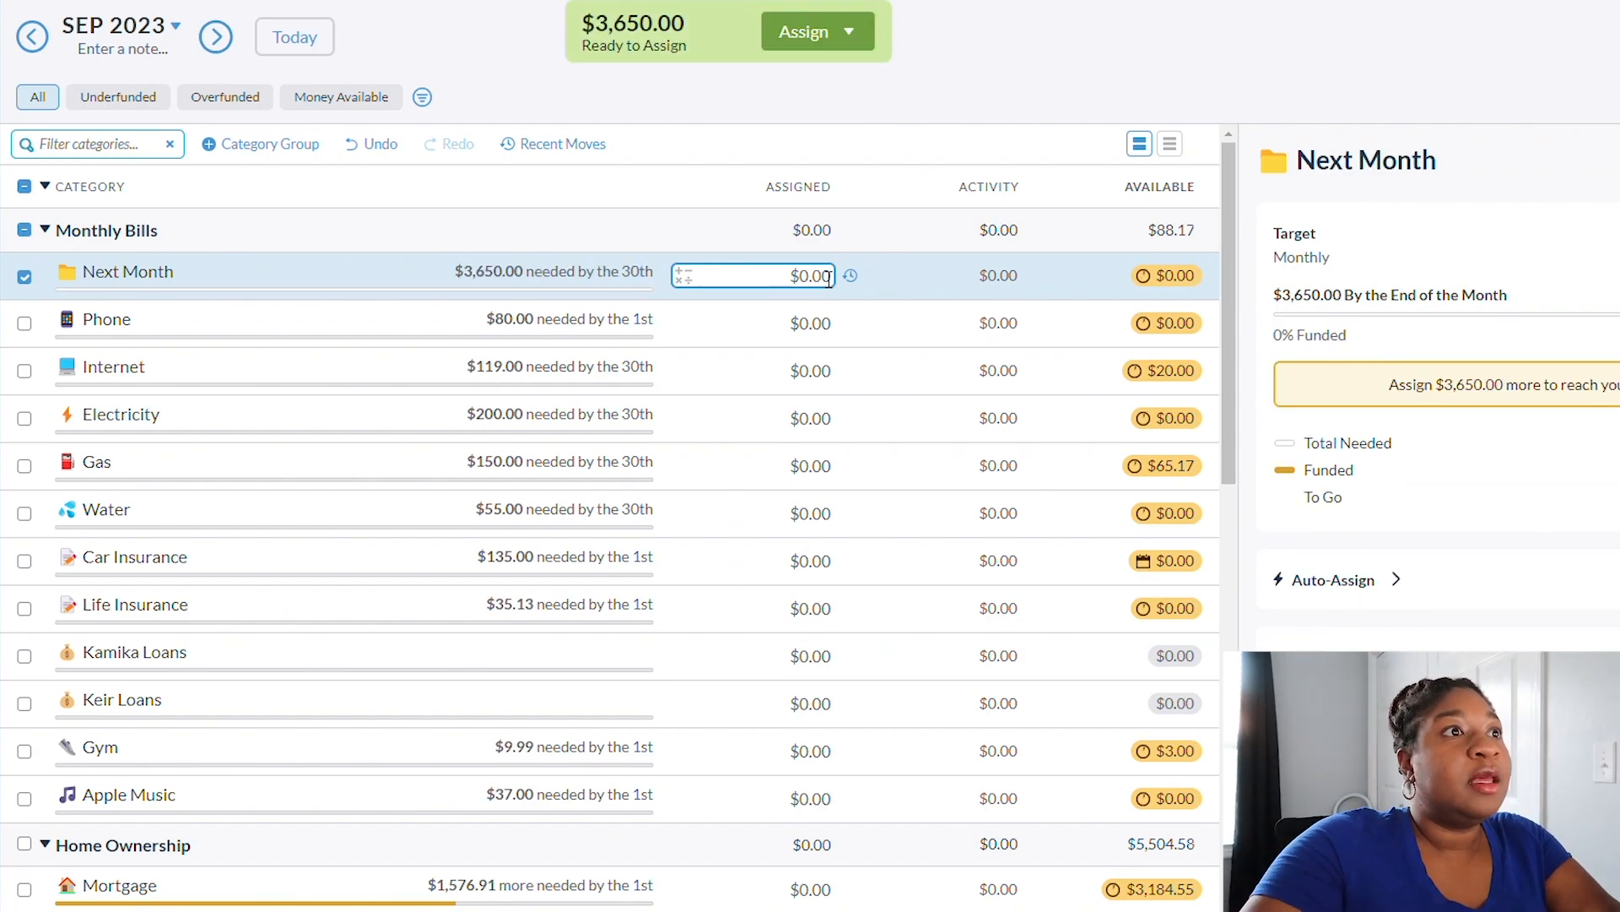
- Assign $80 to the Phone category and $132 to the Internet category in Monthly Bills
{"action": "left_click", "coordinate": [832, 321]}
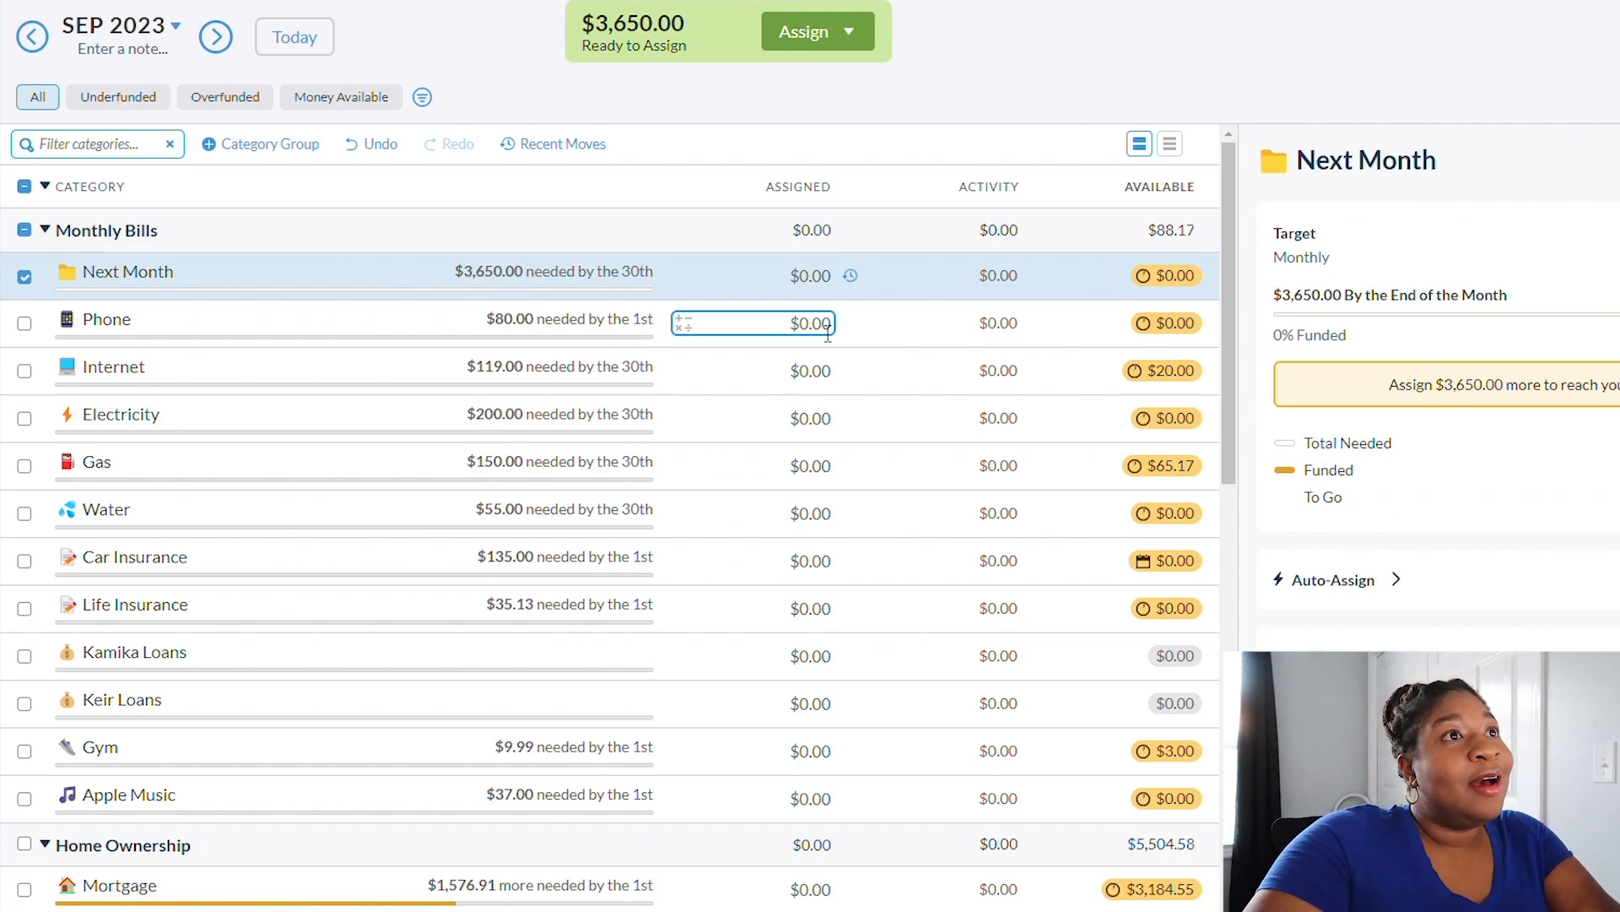
{"action": "left_click", "coordinate": [827, 334]}
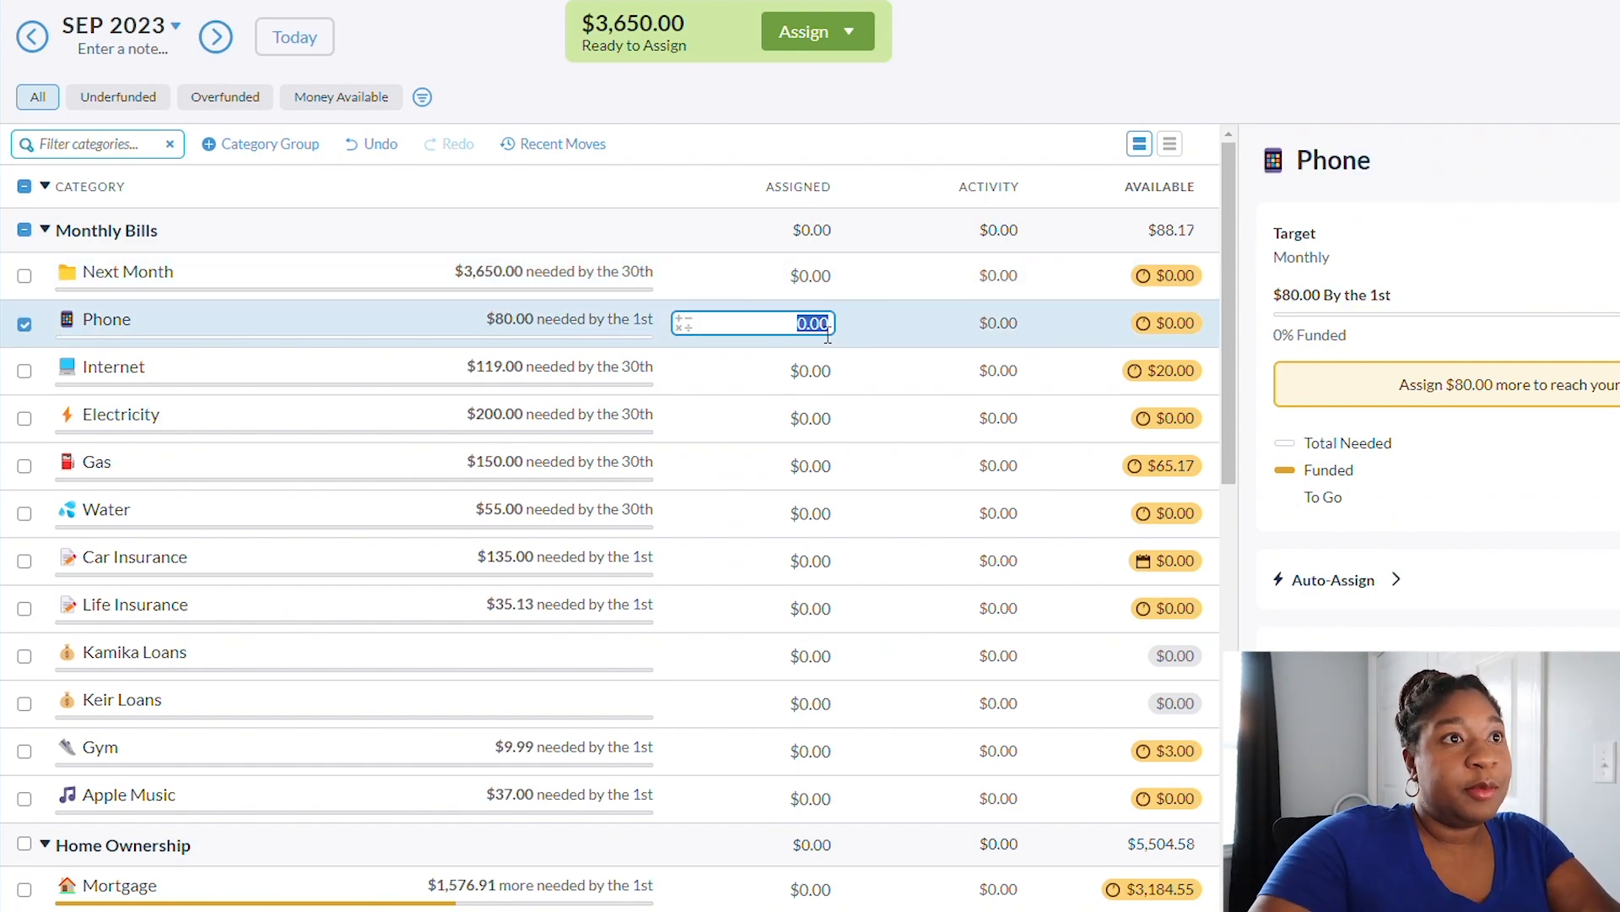
{"action": "type", "text": "80"}
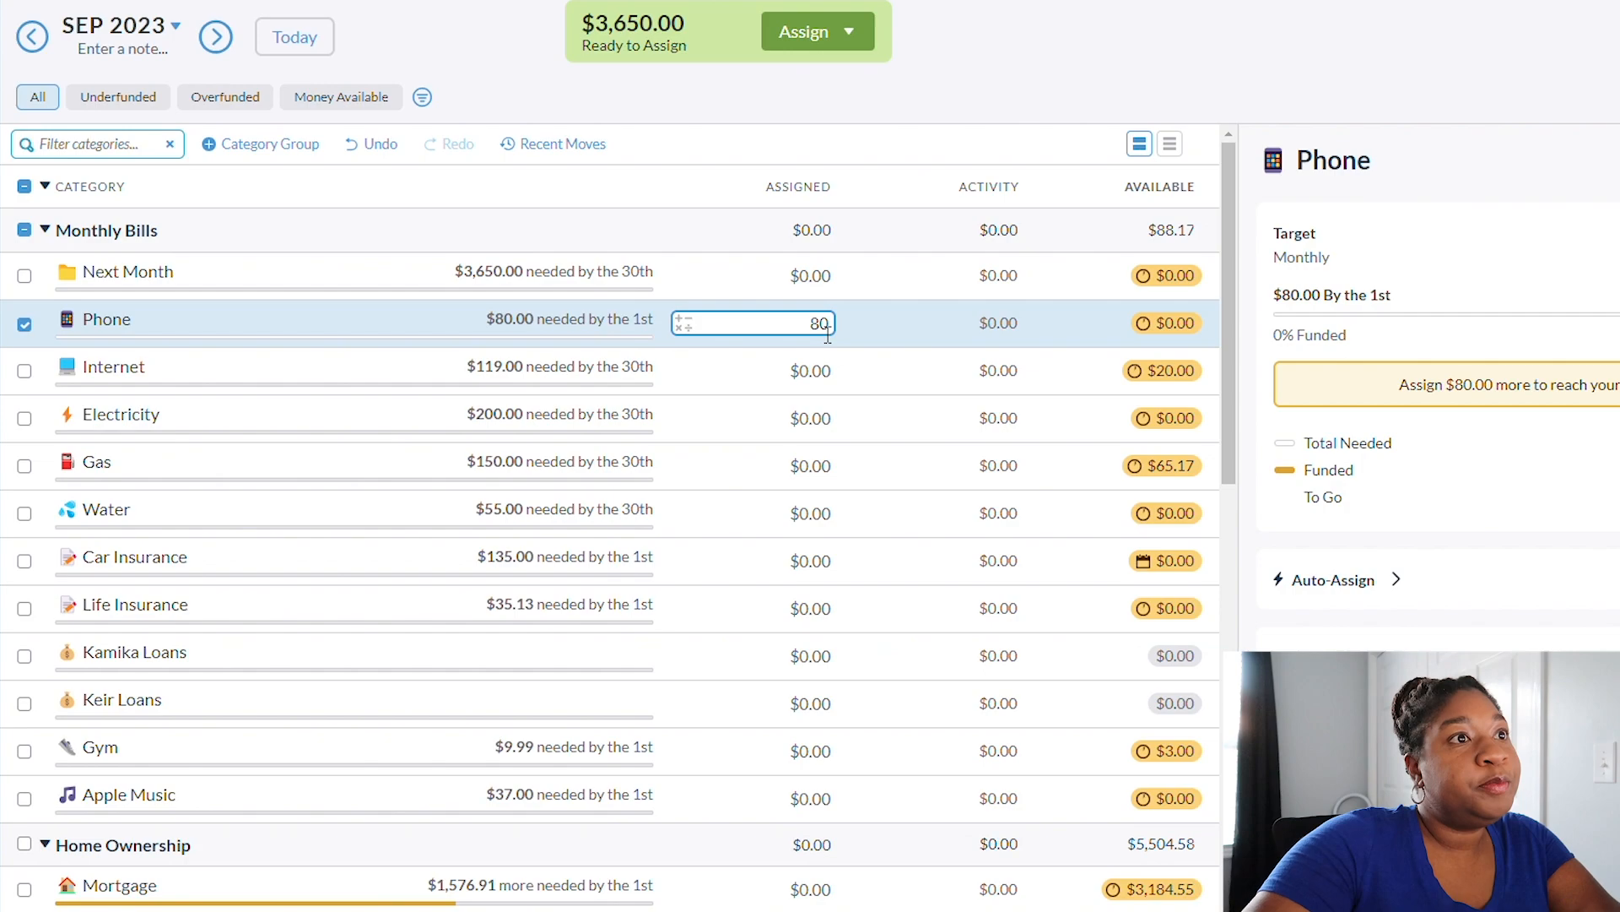
{"action": "left_click", "coordinate": [831, 378]}
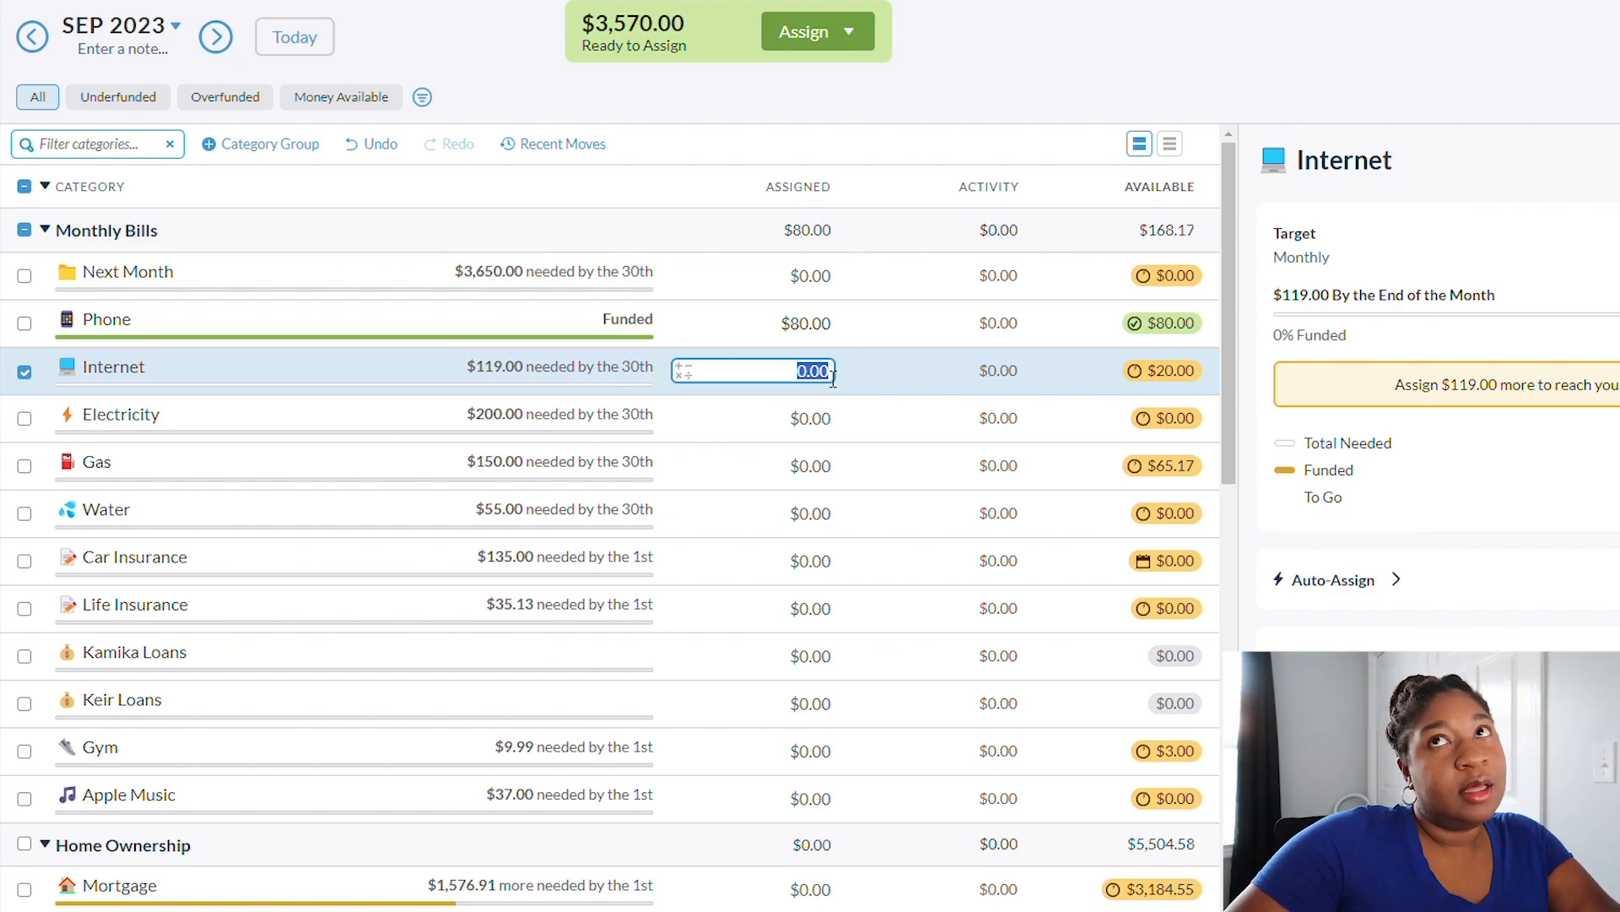
{"action": "type", "text": "132"}
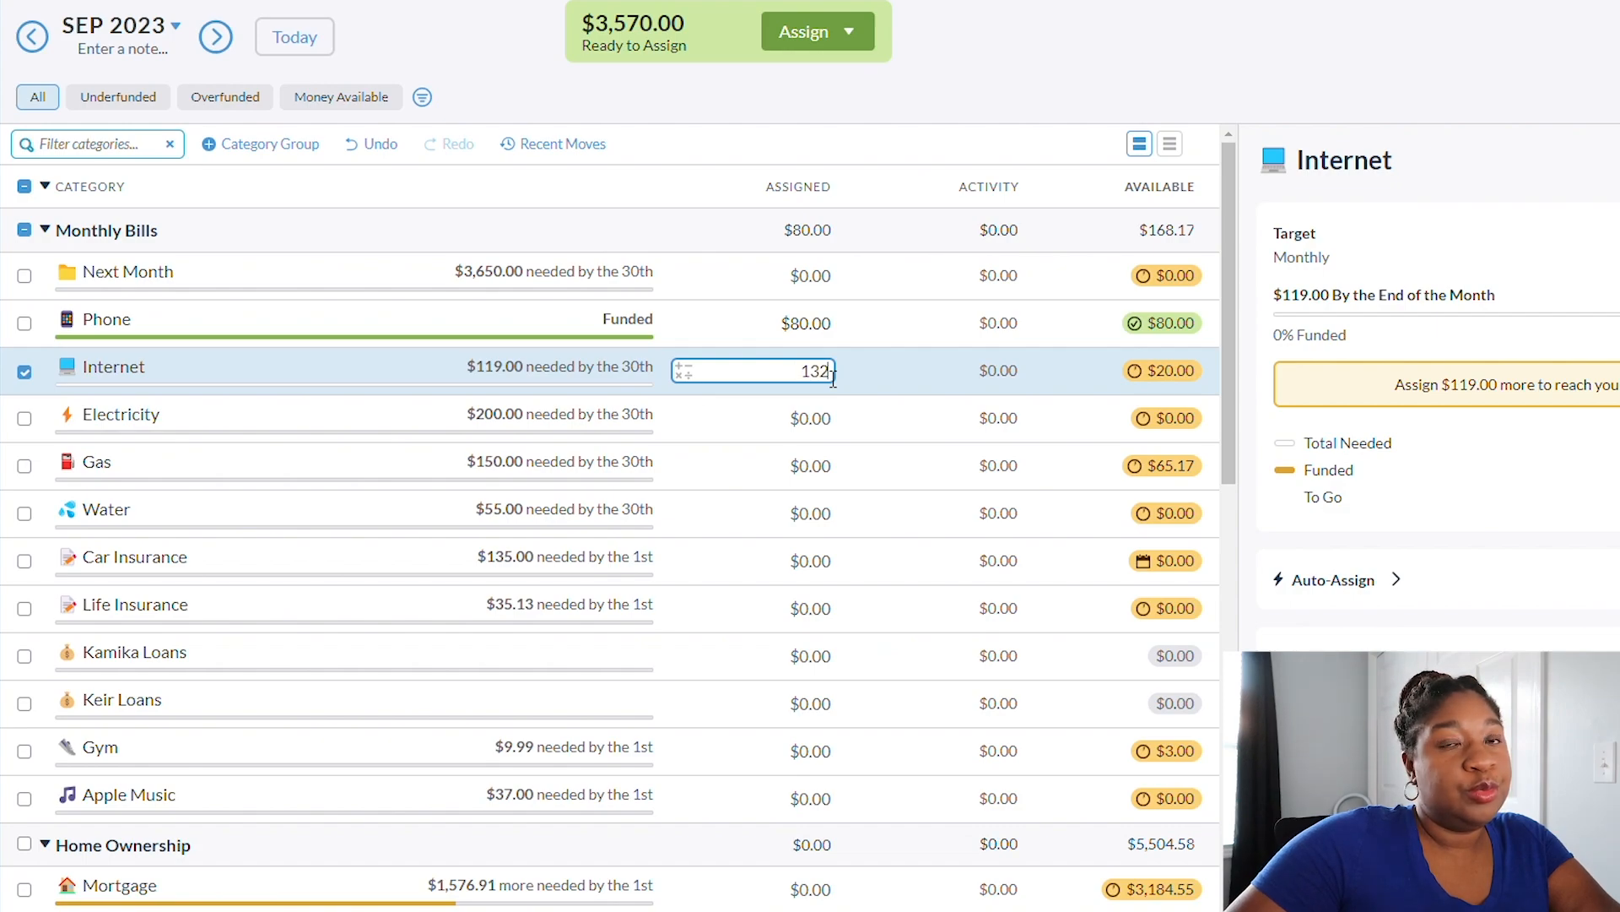
{"action": "key", "text": "Return"}
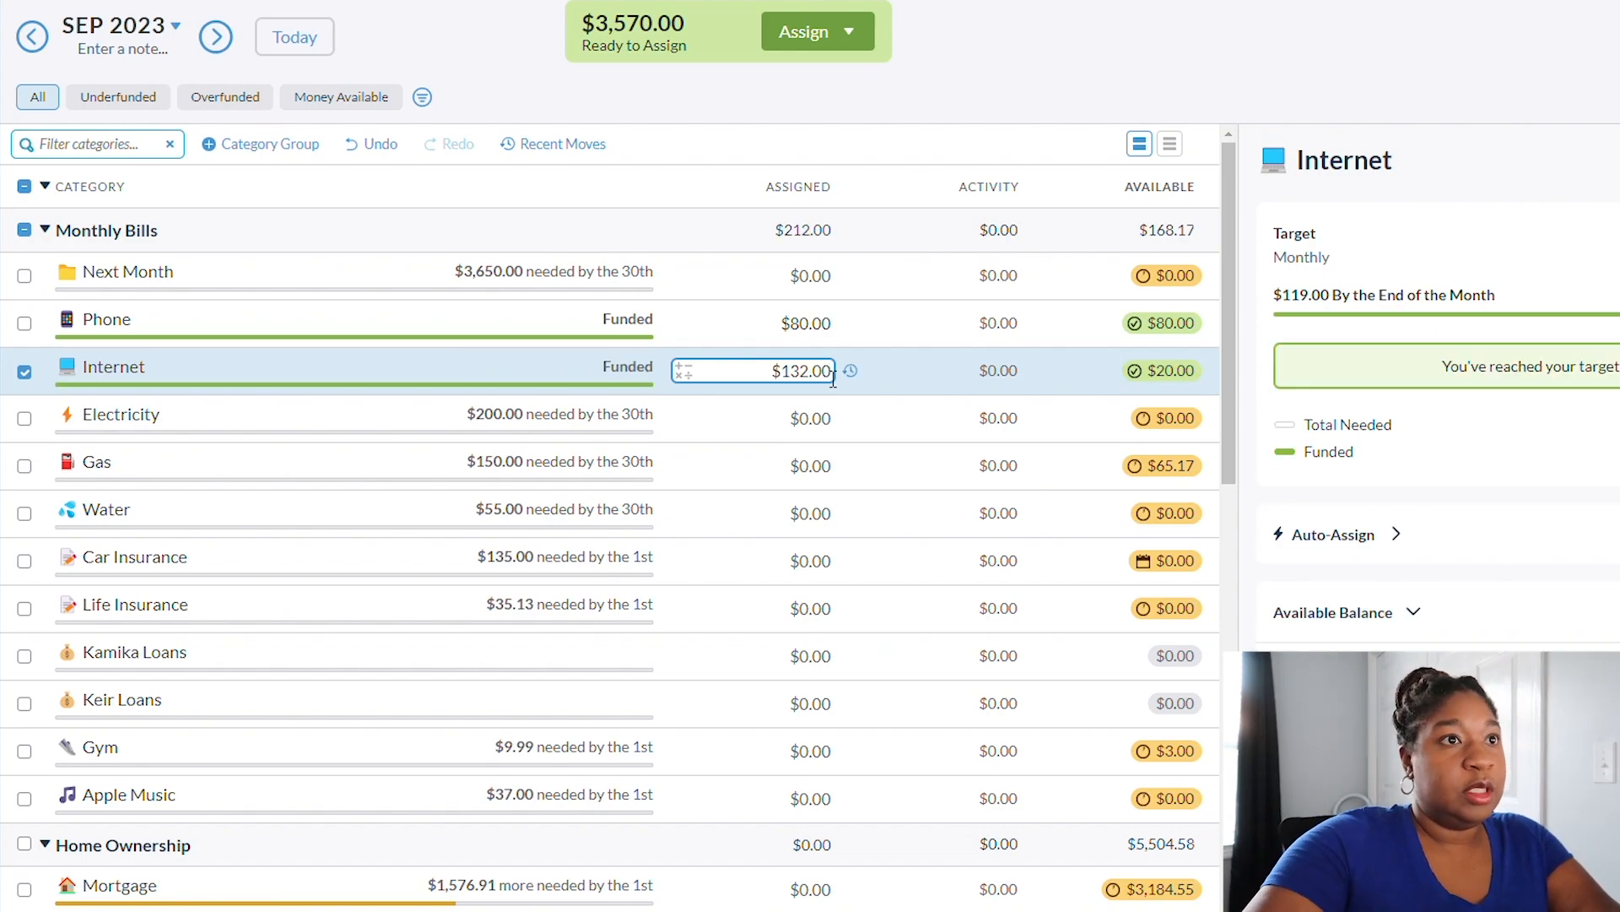
- Assign $330 to the Electricity category and $150 to the Gas category
{"action": "left_click", "coordinate": [830, 423]}
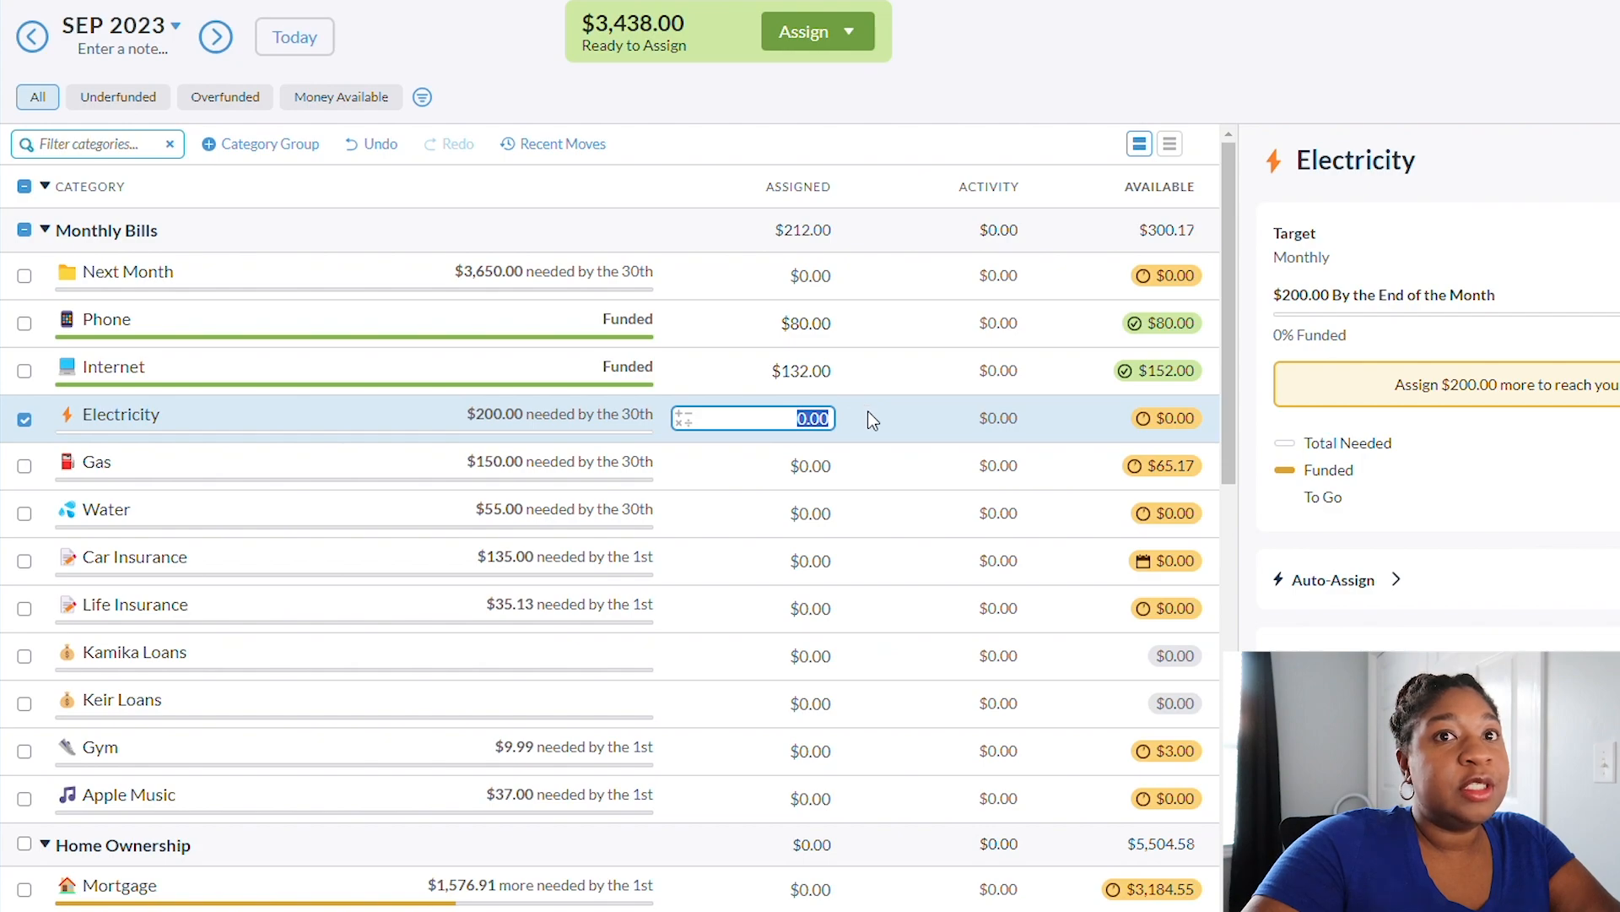
{"action": "type", "text": "3"}
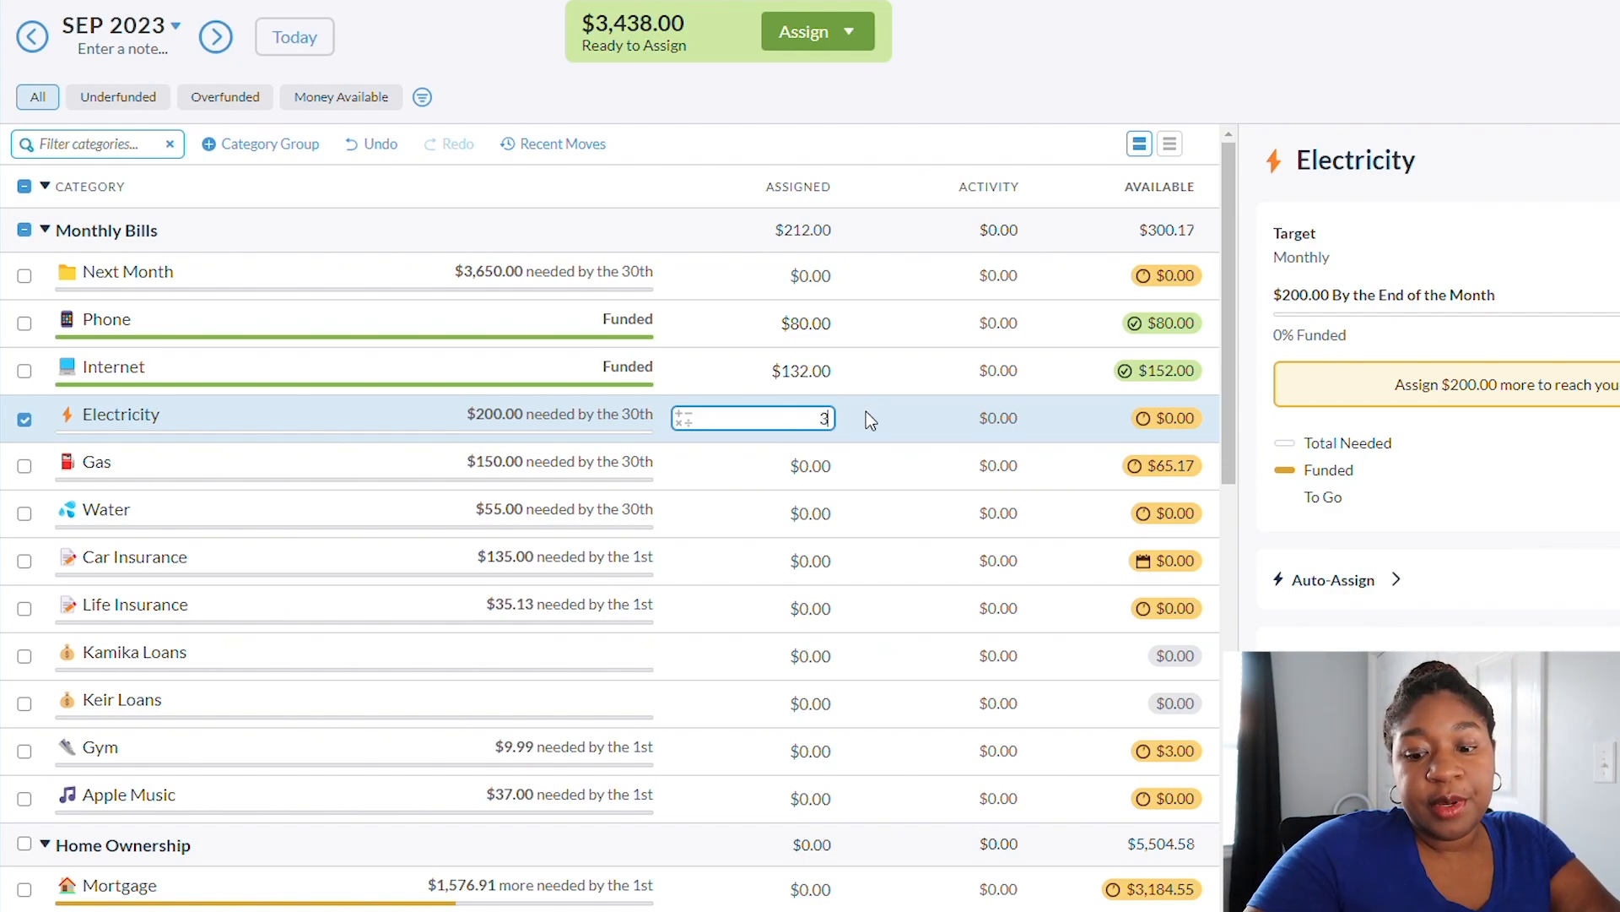
{"action": "type", "text": "30"}
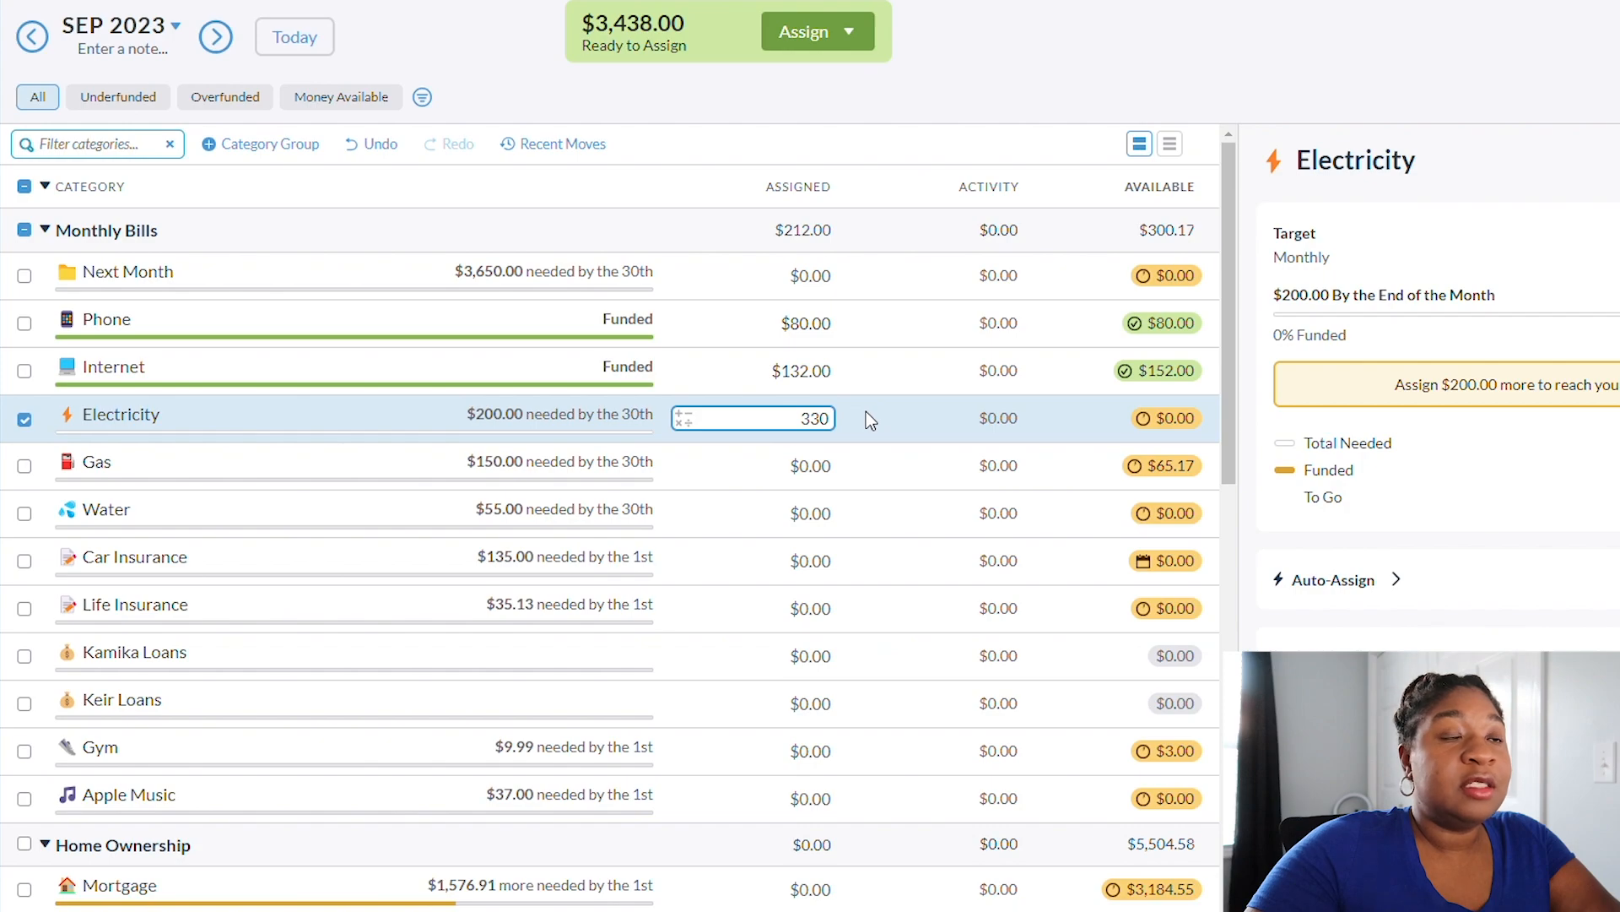
{"action": "key", "text": "Return"}
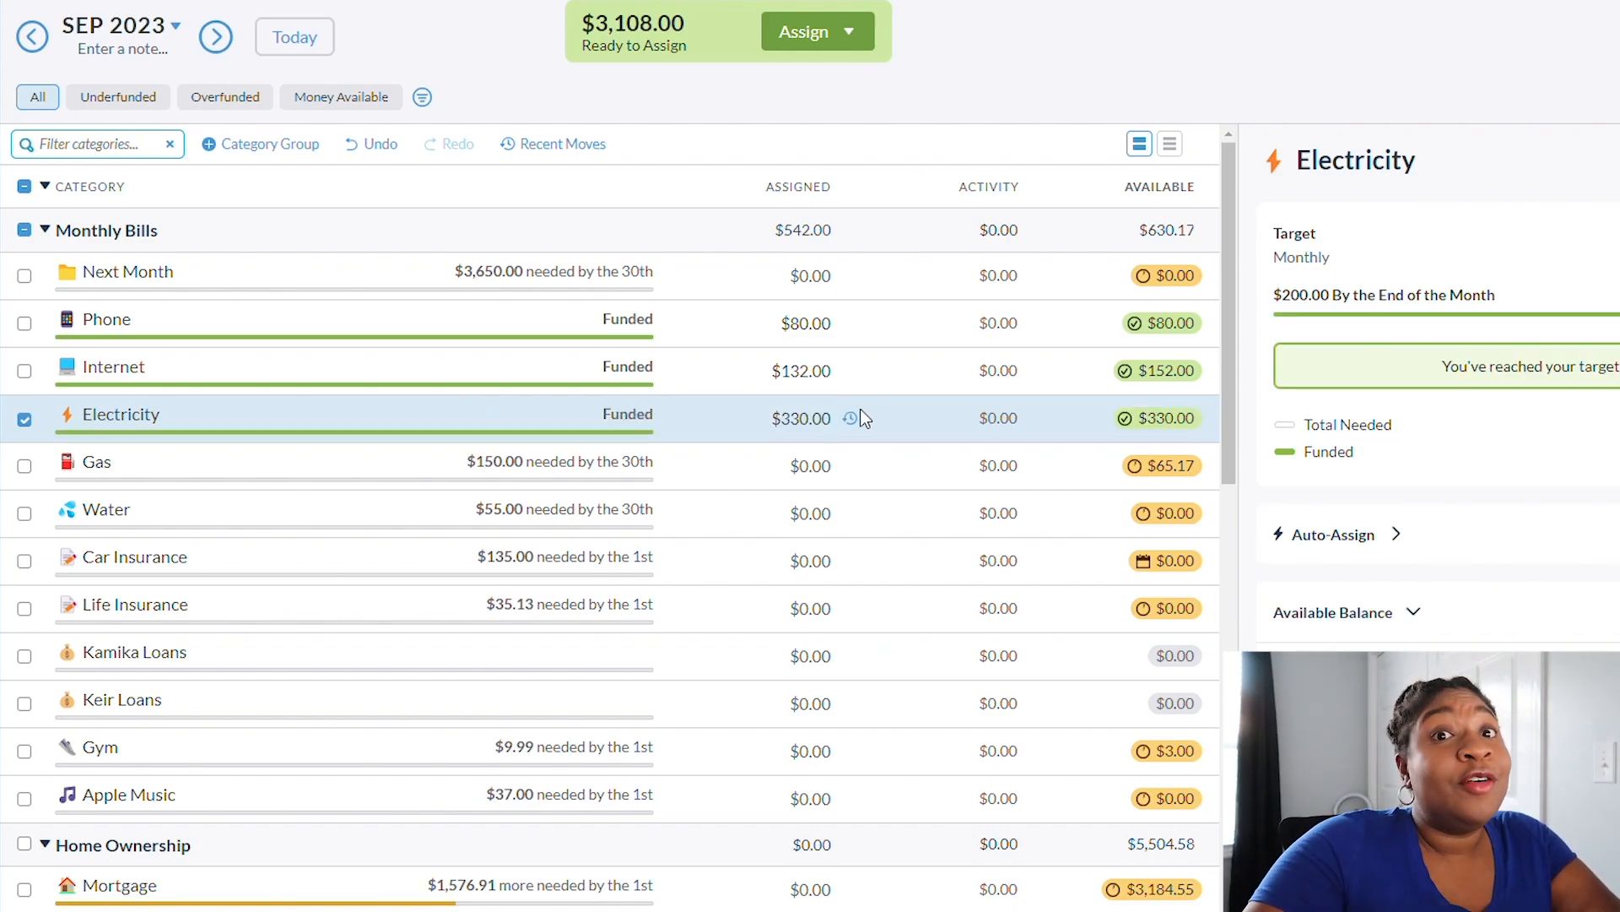
{"action": "left_click", "coordinate": [842, 473]}
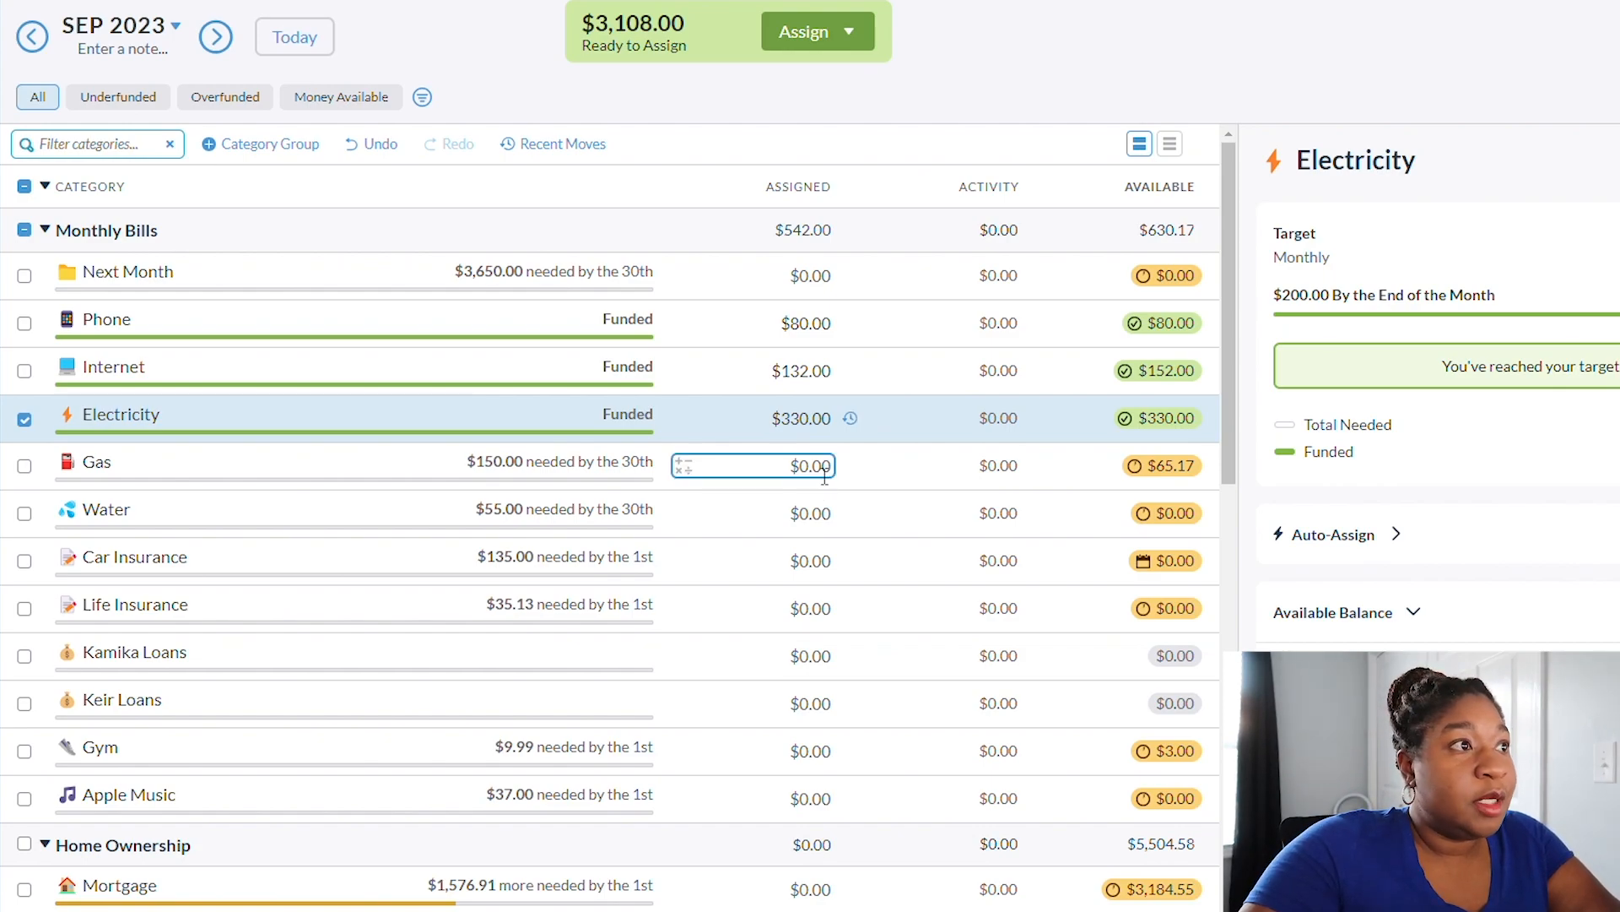
{"action": "left_click", "coordinate": [818, 481]}
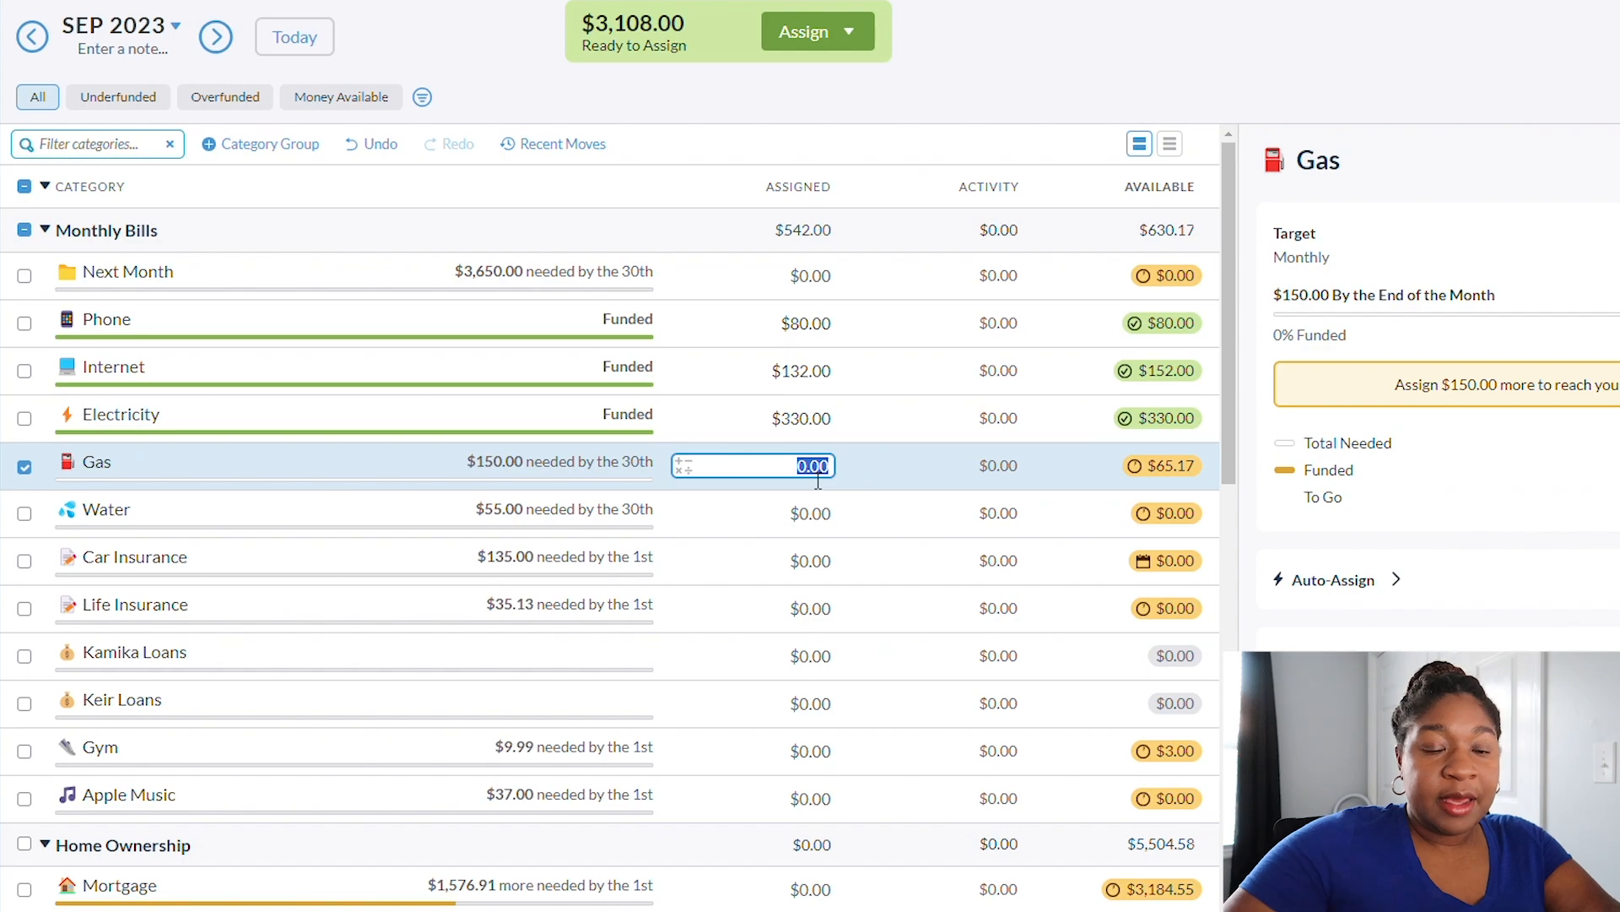
{"action": "type", "text": "150"}
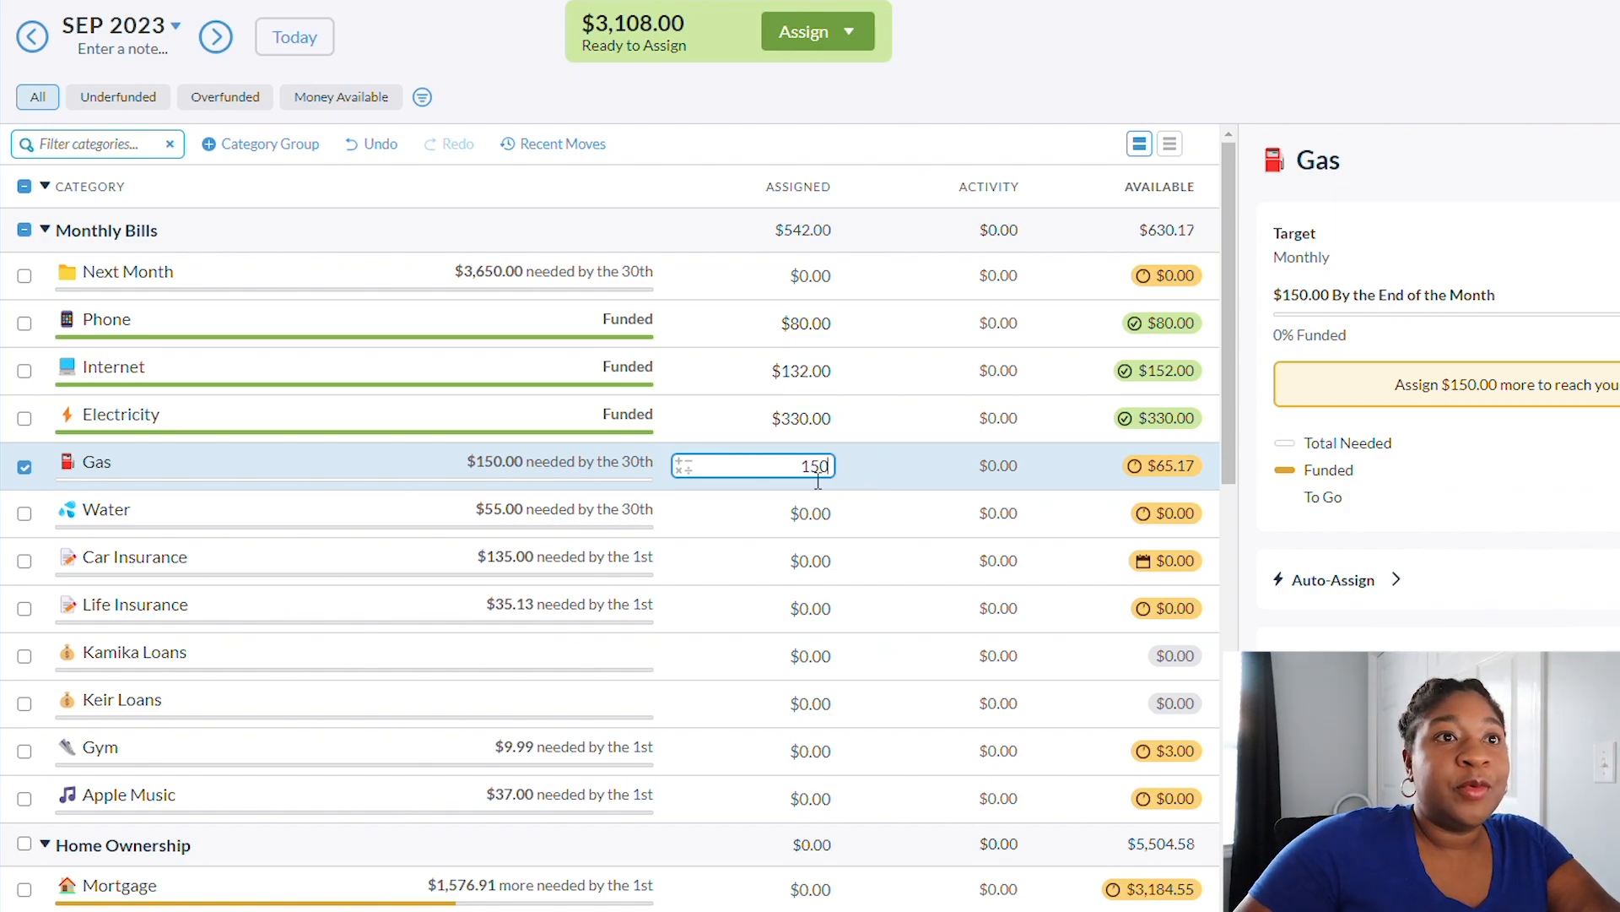
{"action": "key", "text": "Return"}
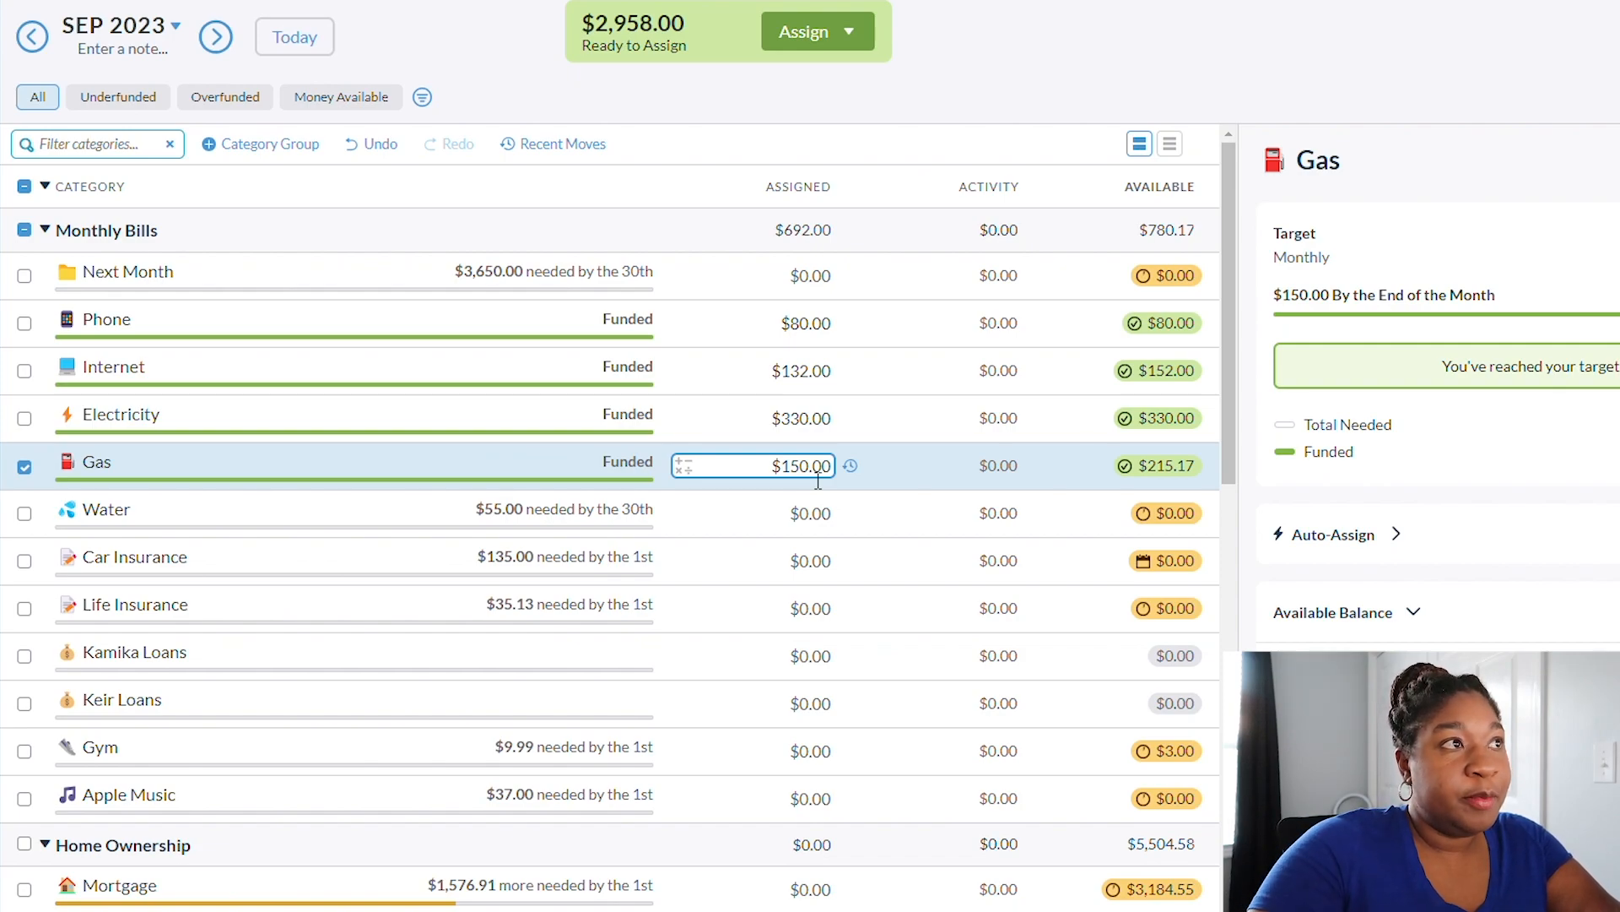
- Assign $56 to the Water category and $133.53 to the Car Insurance category
{"action": "left_click", "coordinate": [815, 529]}
{"action": "type", "text": "56"}
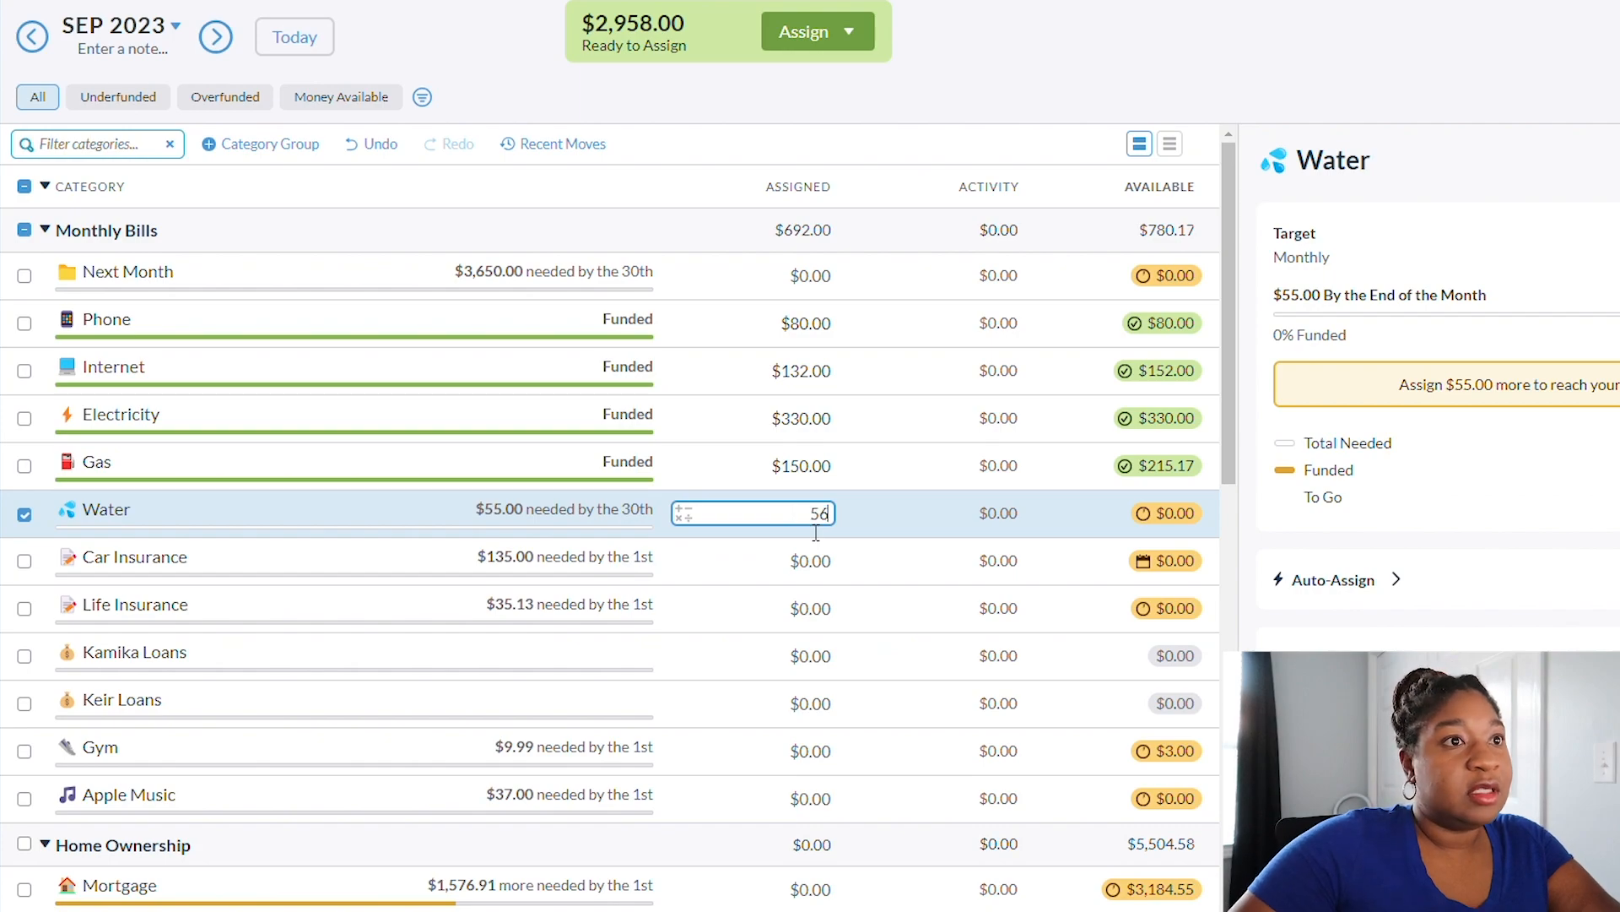
{"action": "key", "text": "Return"}
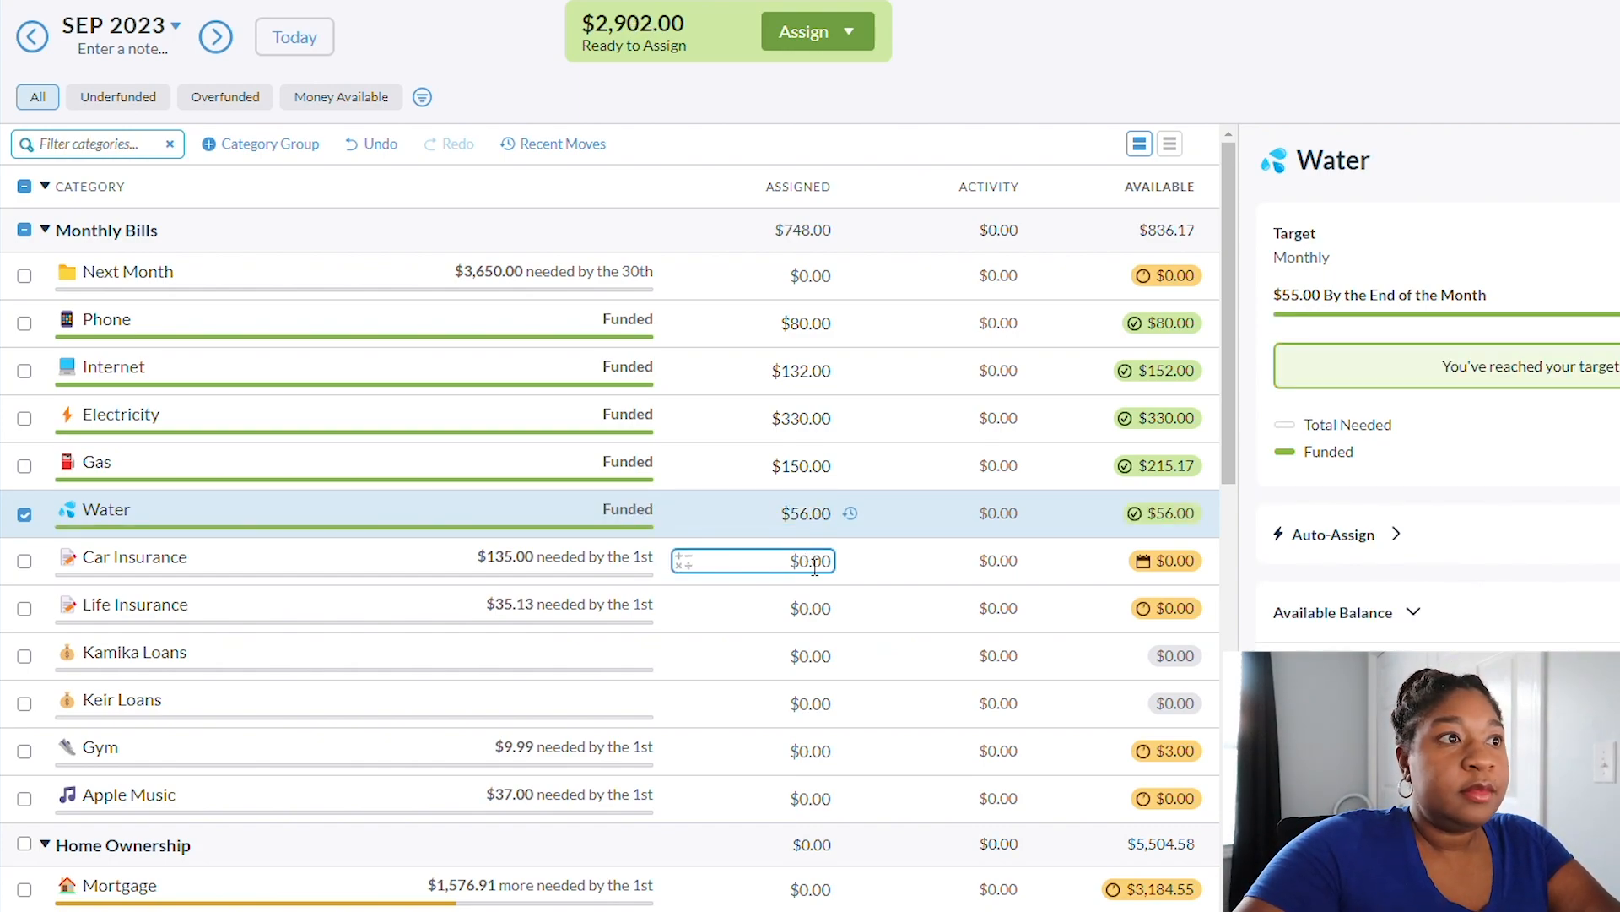
{"action": "left_click", "coordinate": [815, 562]}
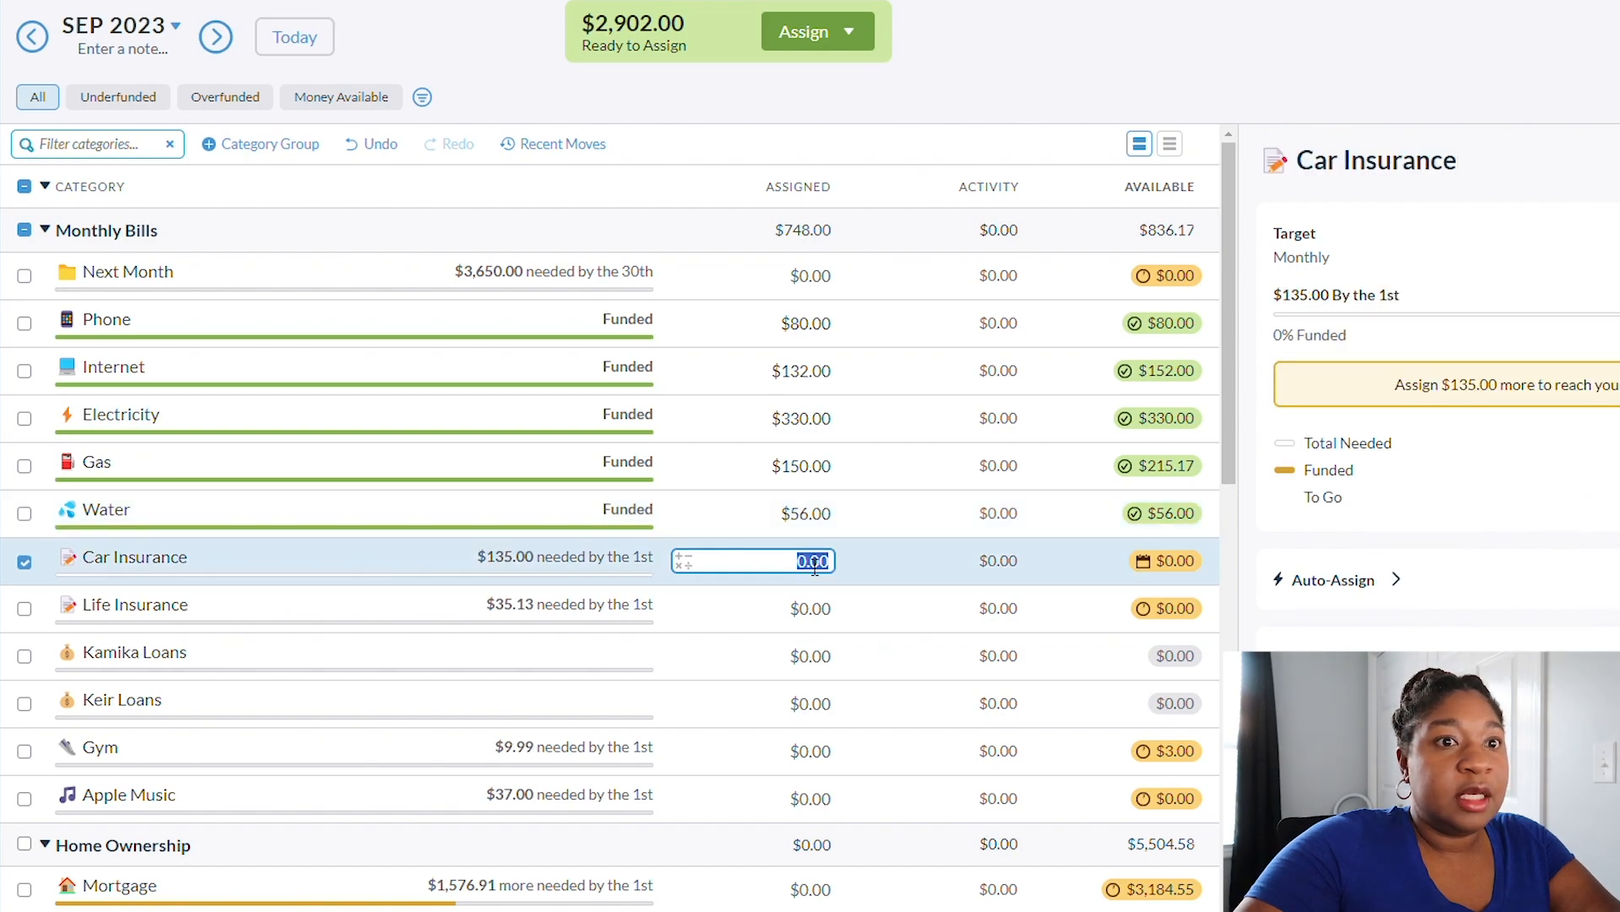
{"action": "key", "text": "BackSpace"}
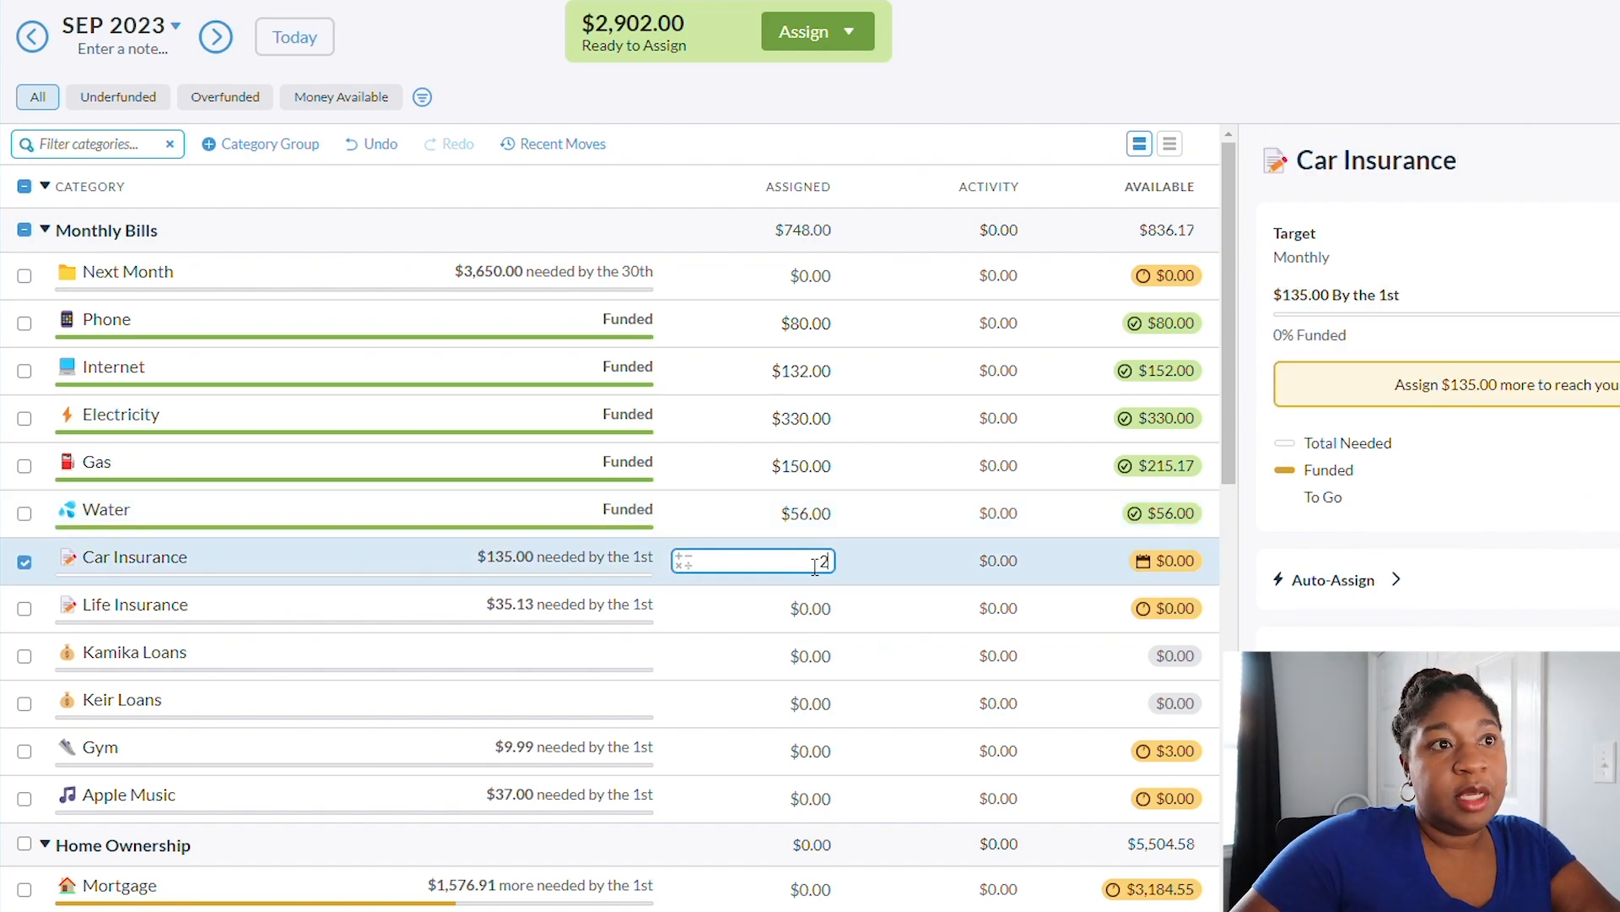
{"action": "type", "text": "1335"}
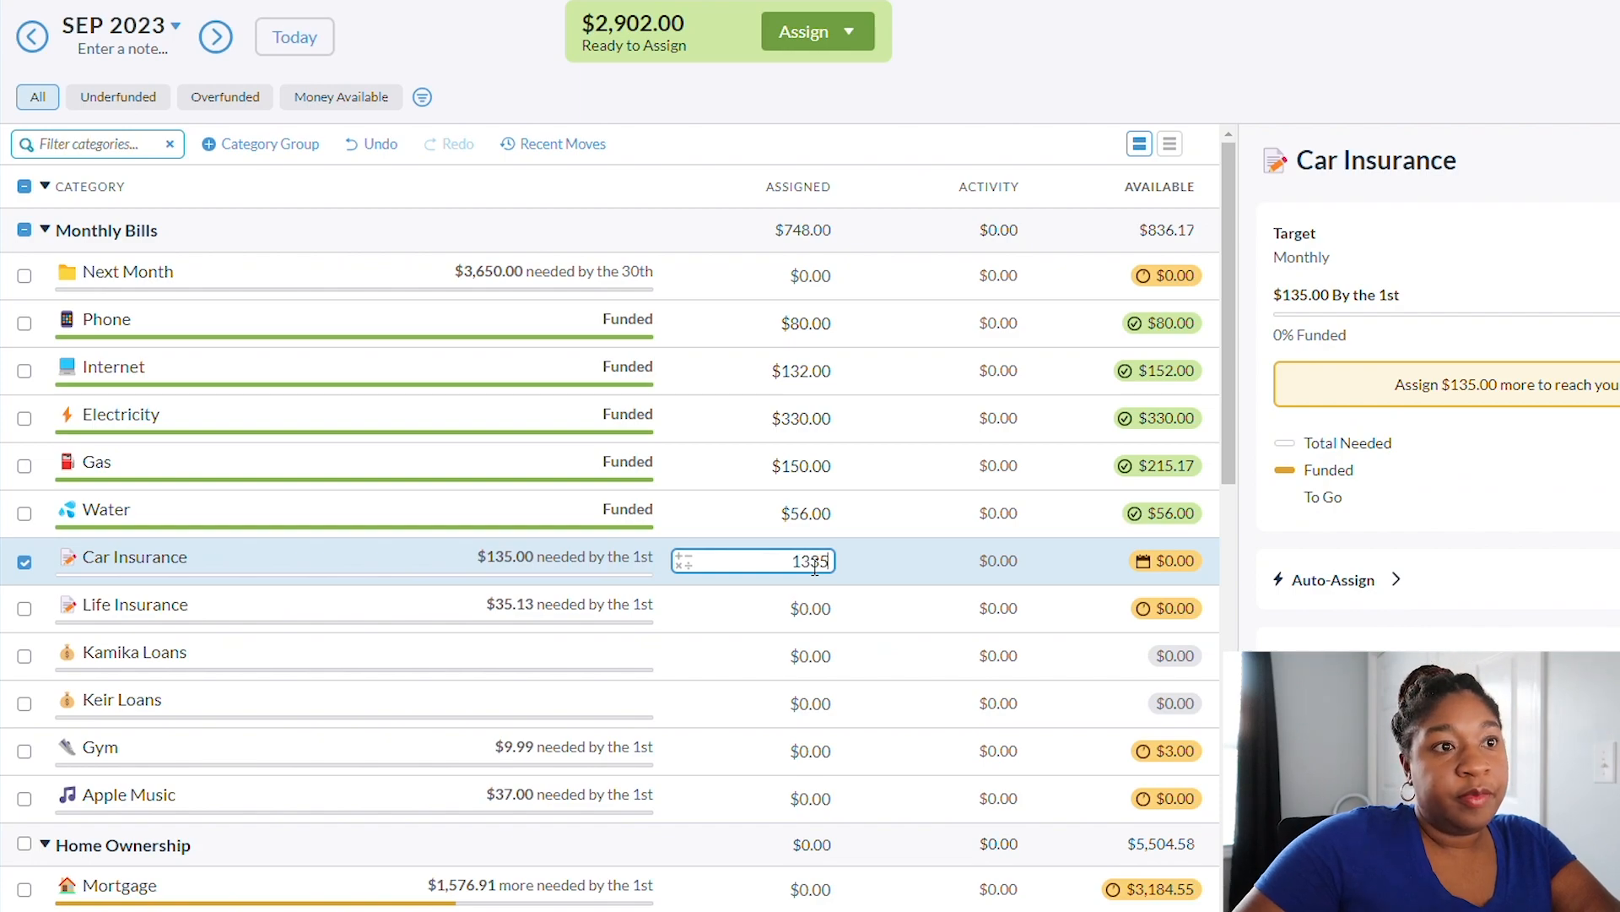
{"action": "key", "text": "BackSpace"}
{"action": "type", "text": ".53"}
{"action": "key", "text": "Return"}
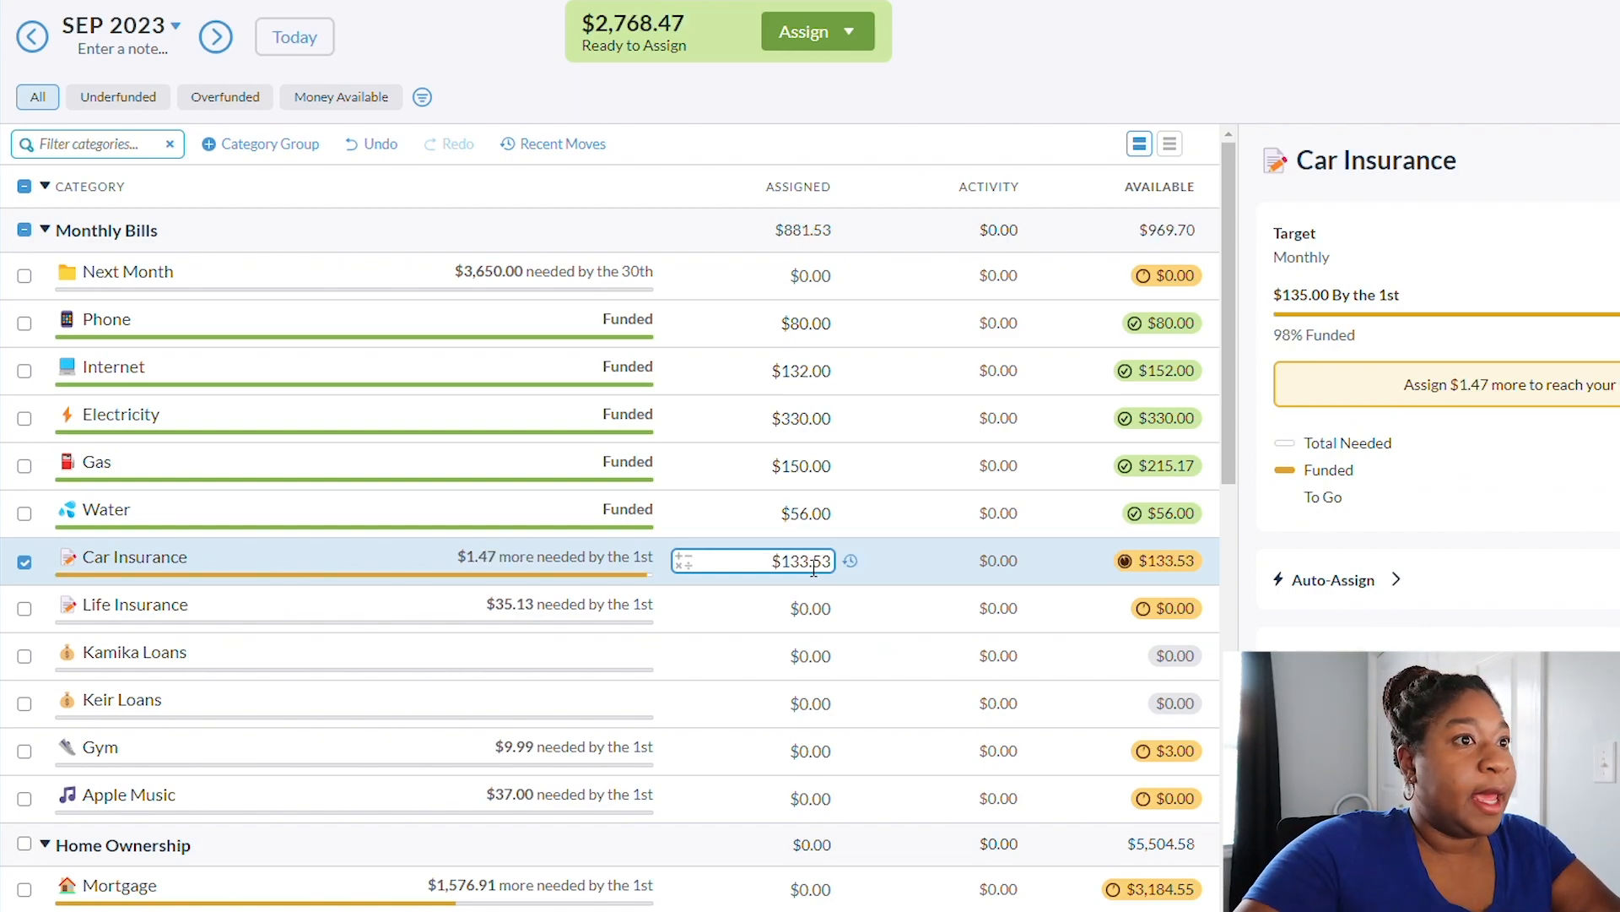
- Assign $35.13 to the Life Insurance category and $9.99 to the Gym category
{"action": "left_click", "coordinate": [806, 623]}
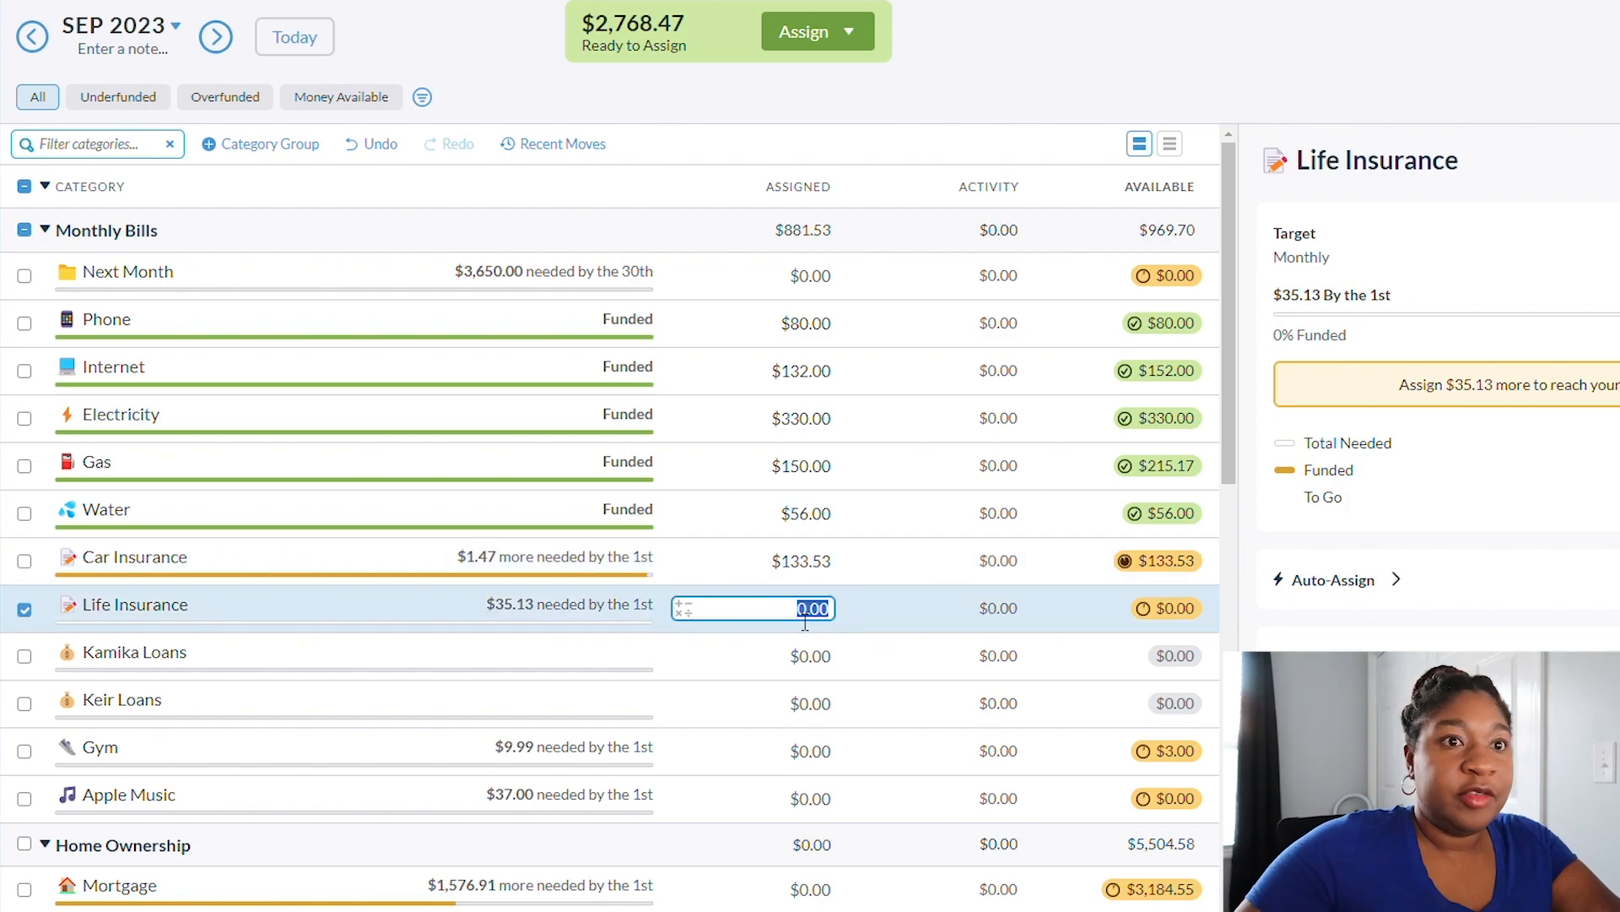
{"action": "type", "text": "35.13"}
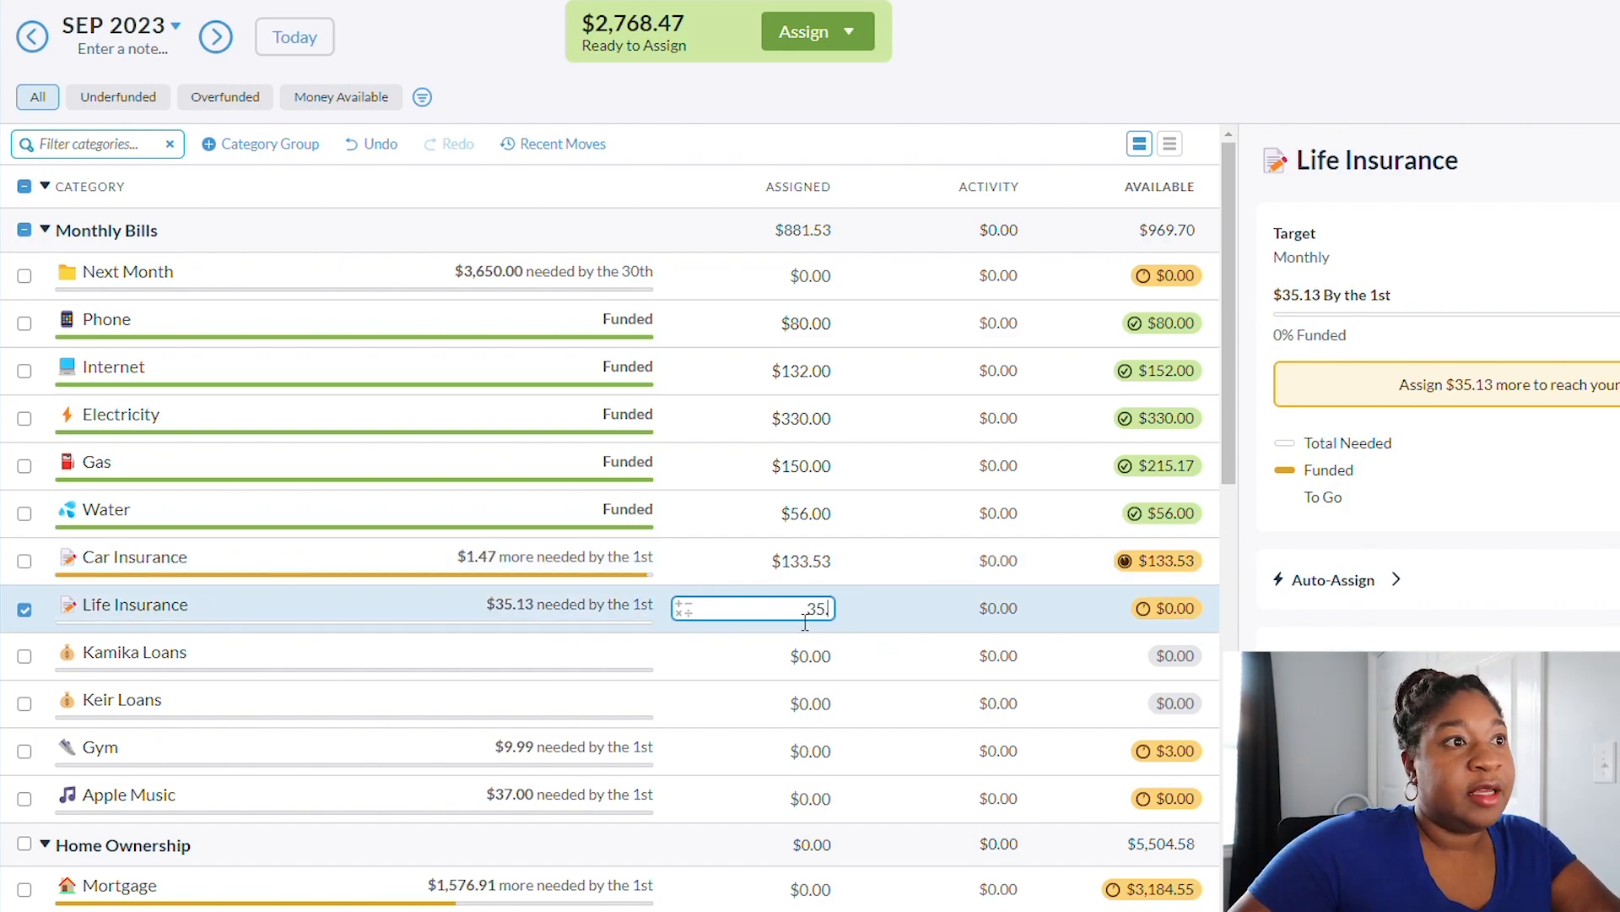
{"action": "key", "text": "Return"}
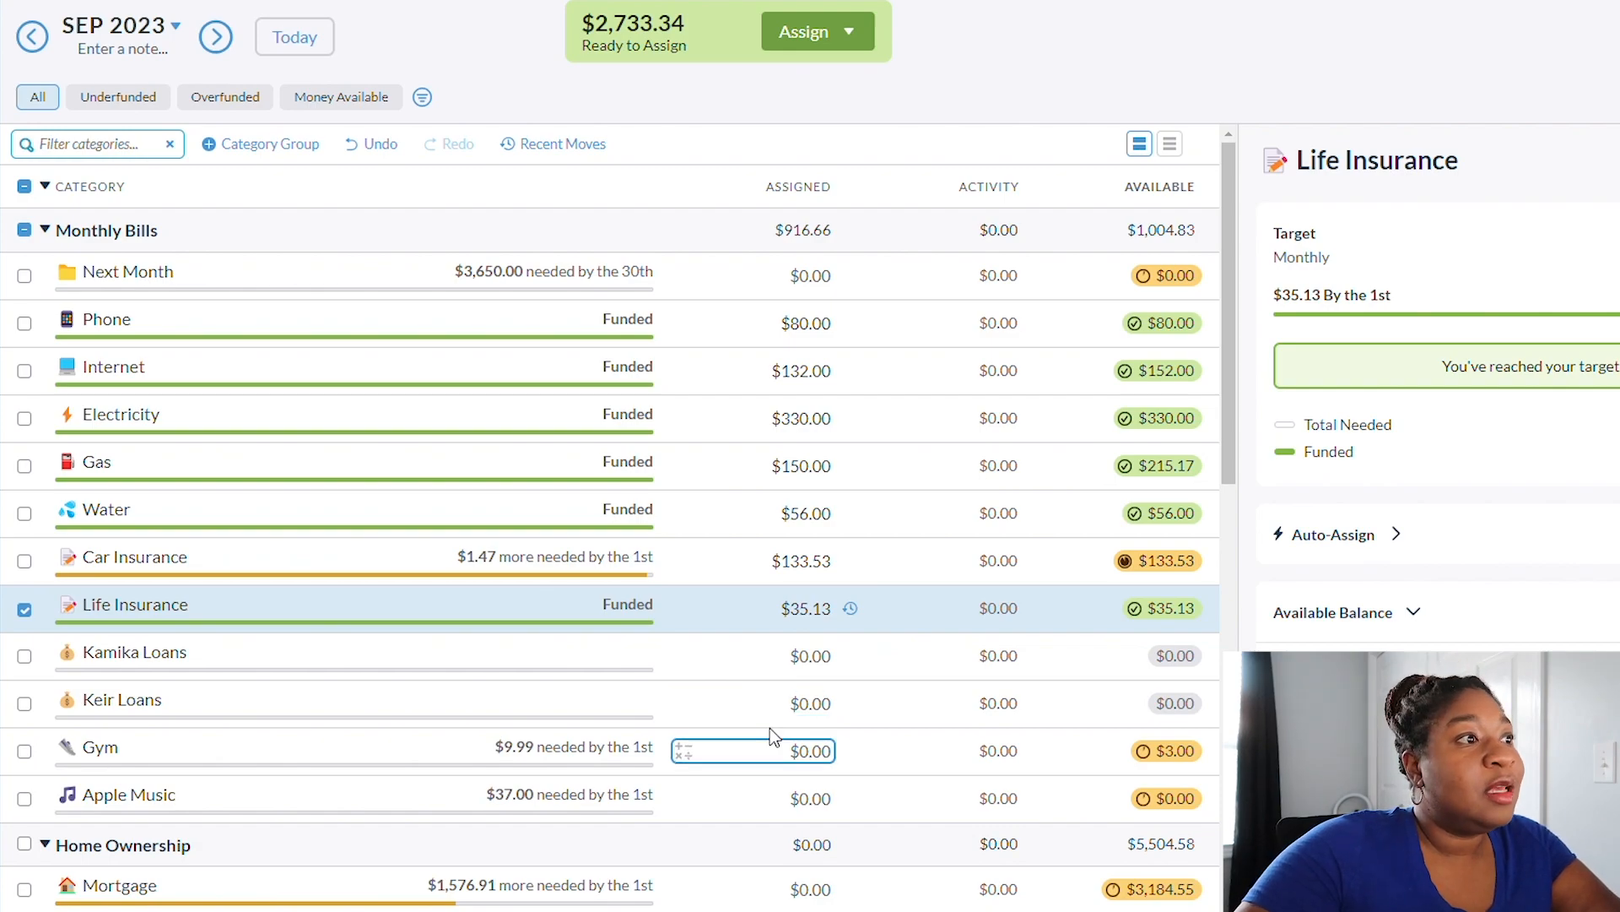
{"action": "left_click", "coordinate": [794, 763]}
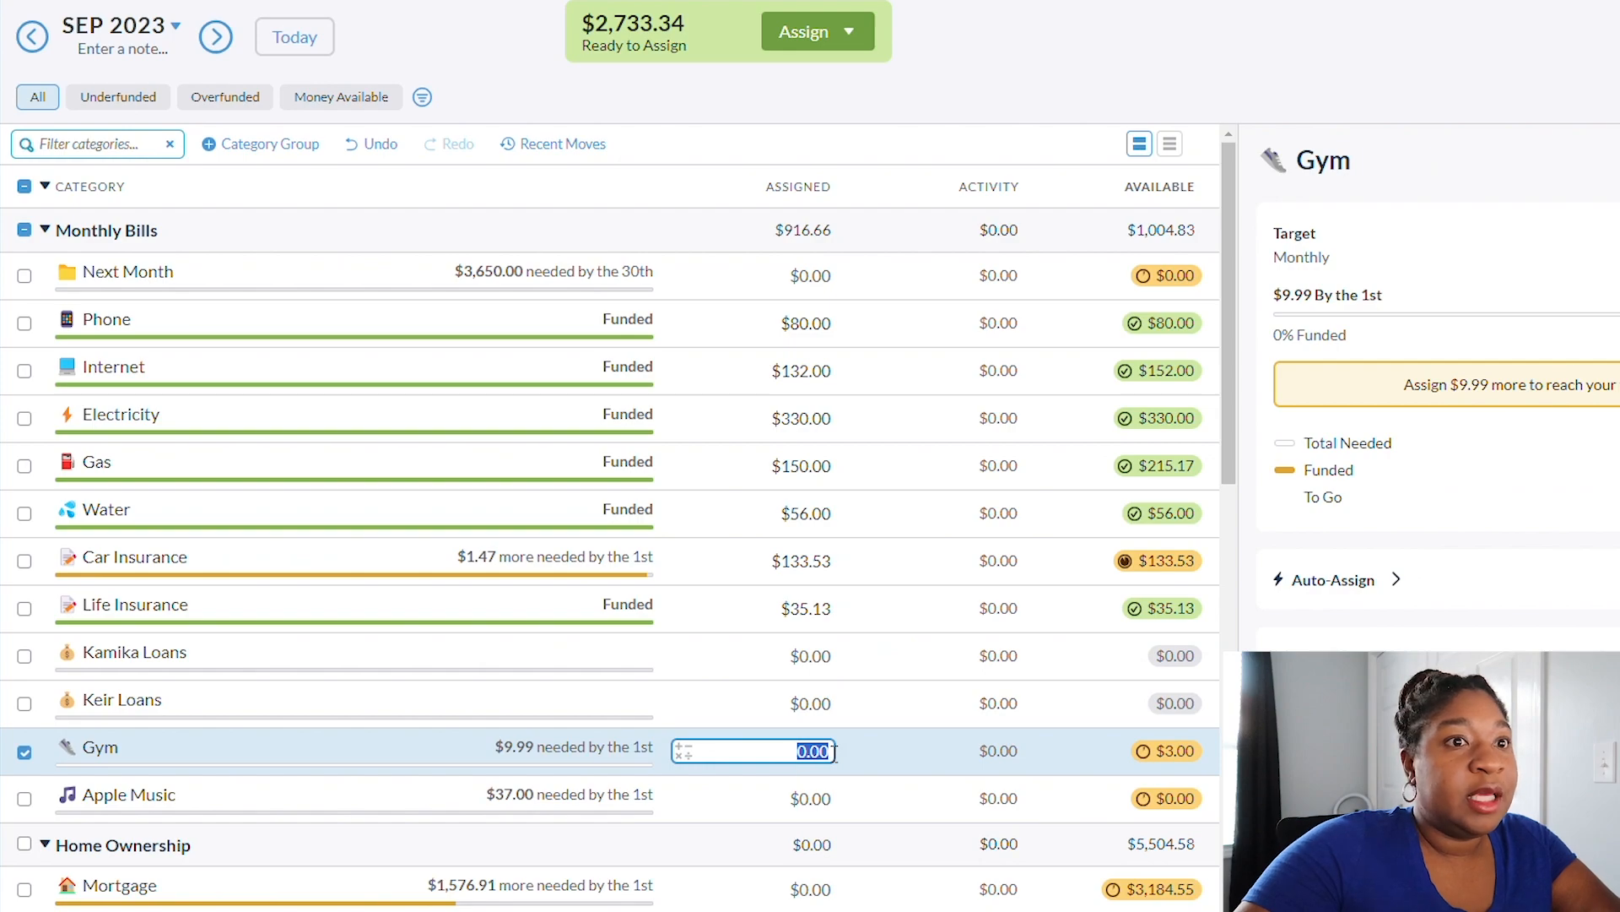
{"action": "type", "text": "3"}
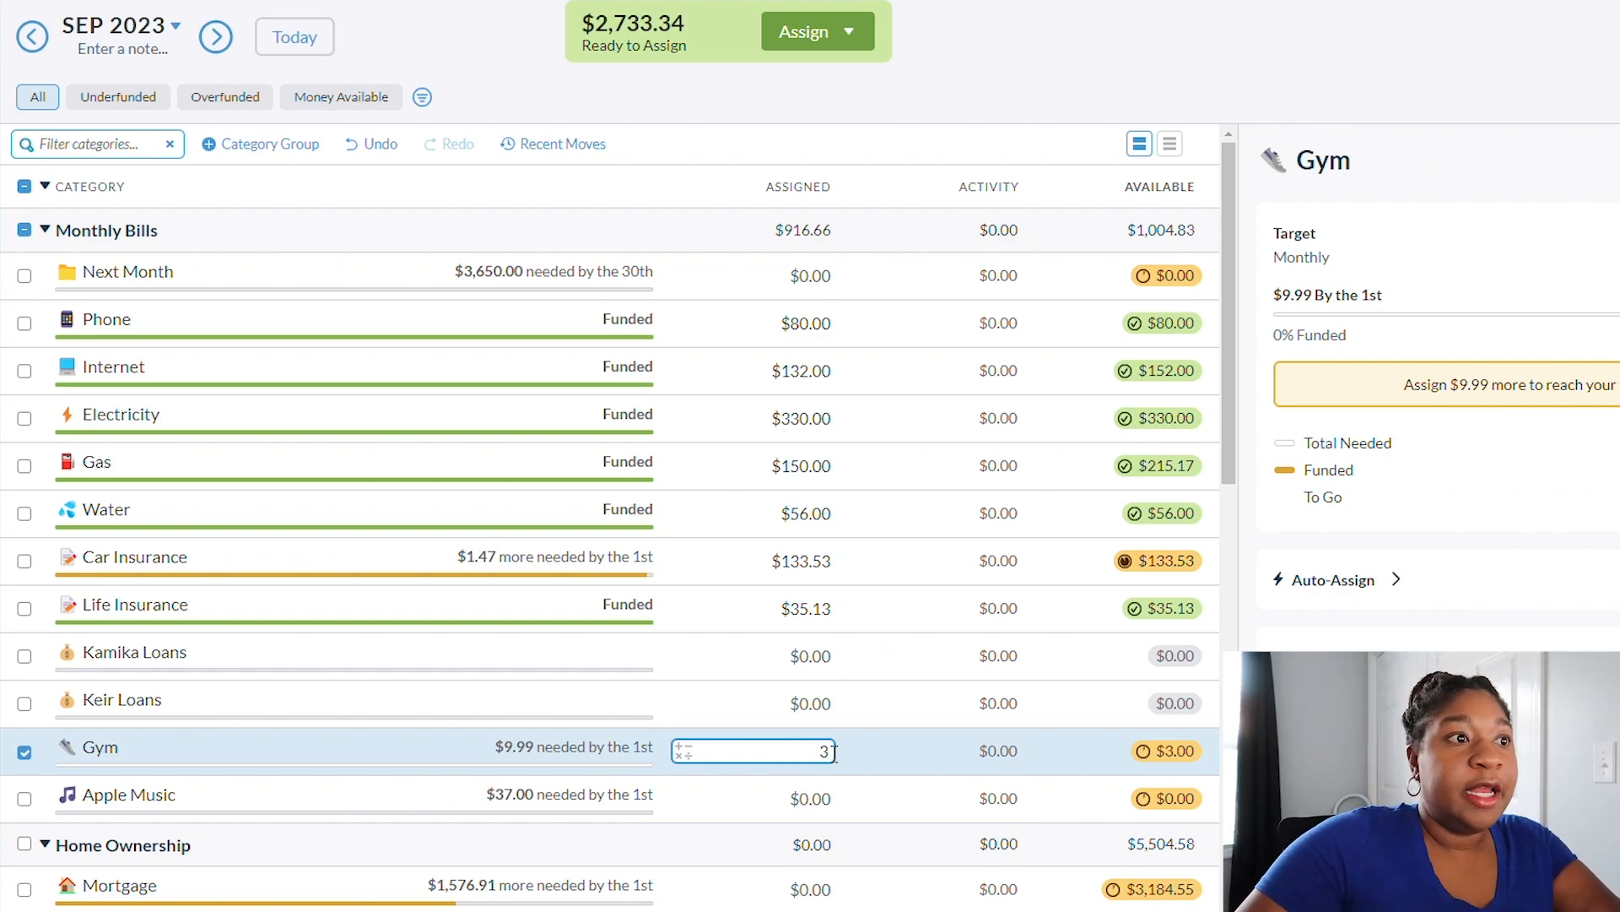
{"action": "key", "text": "BackSpace"}
{"action": "type", "text": "9.99"}
{"action": "key", "text": "Return"}
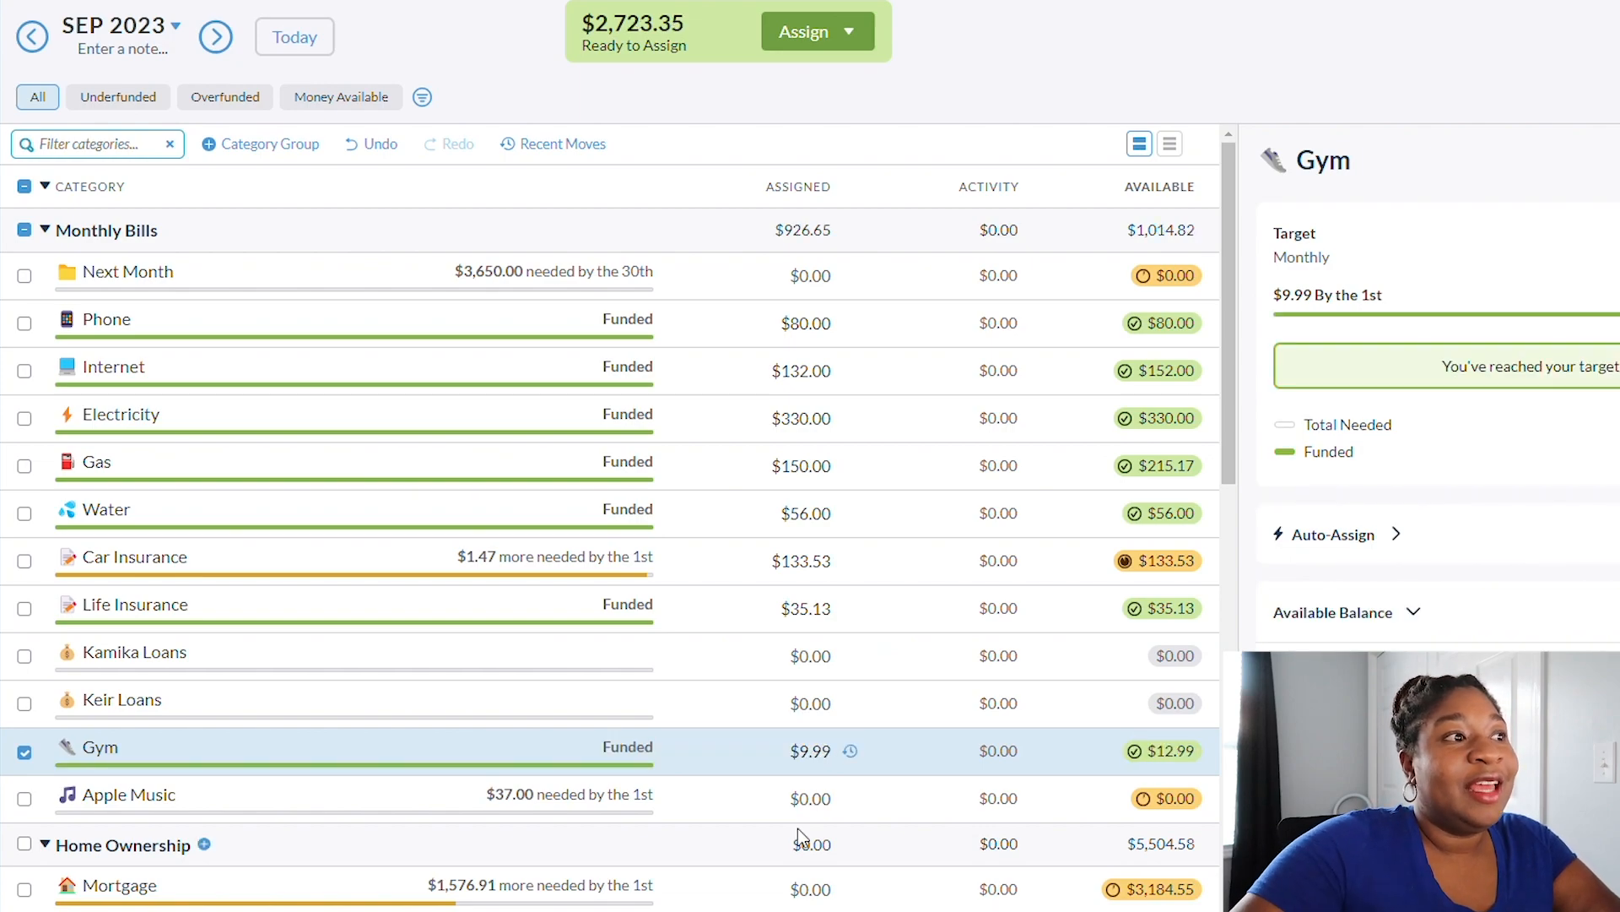
- Assign $37 to the Apple Music category in Monthly Bills
{"action": "left_click", "coordinate": [800, 803]}
{"action": "type", "text": "37"}
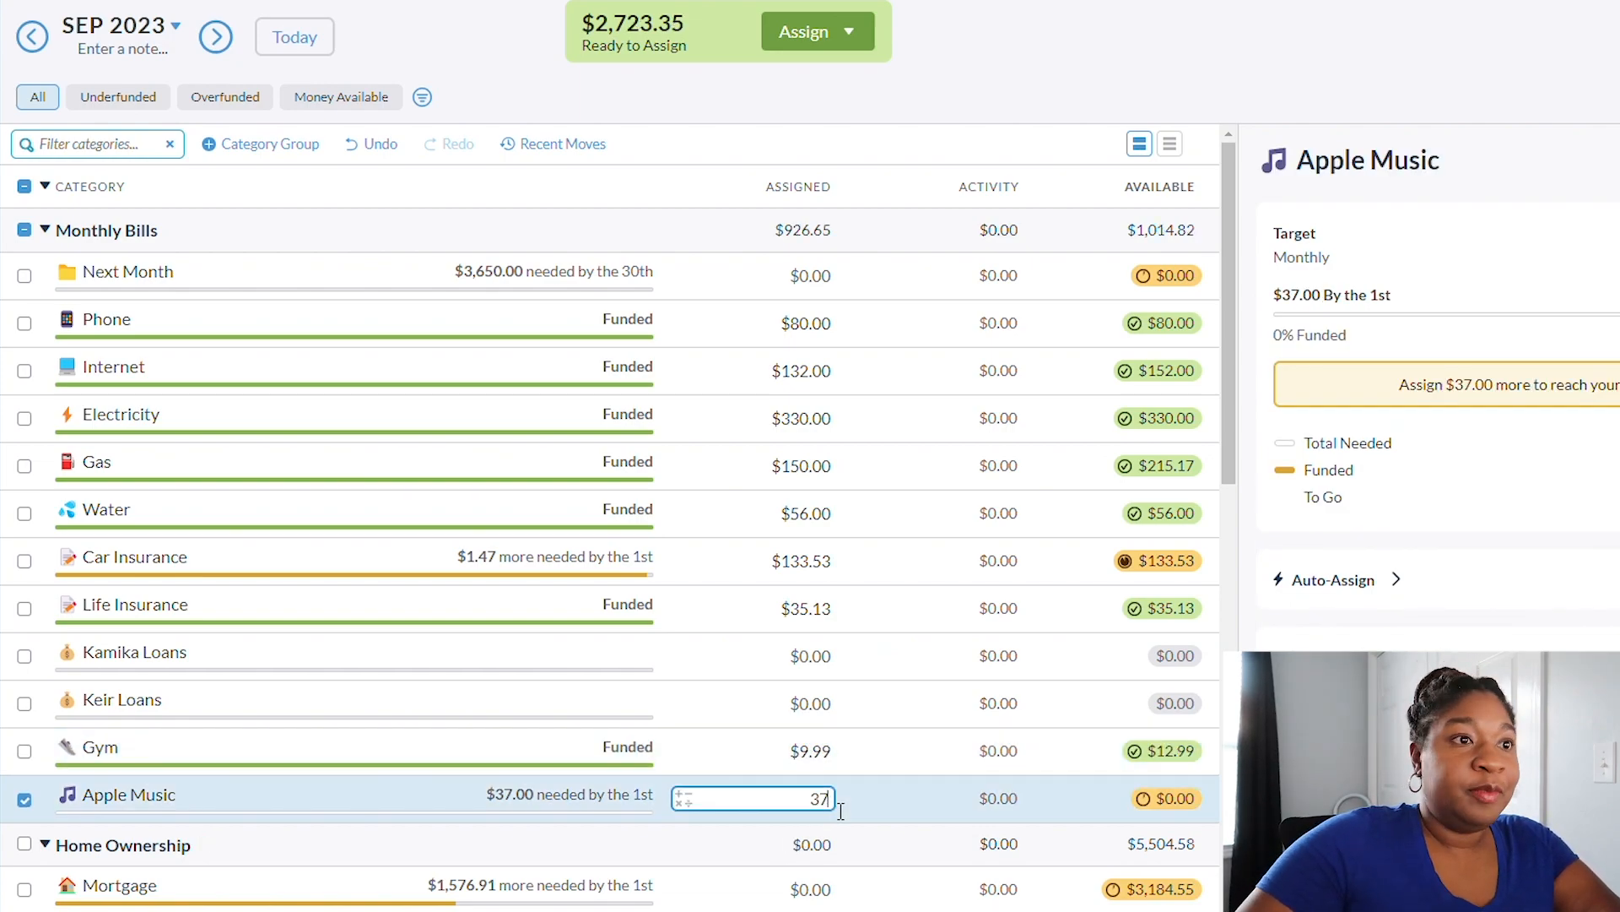
{"action": "key", "text": "Return"}
- Assign $1,576.91 to the Mortgage category under Home Ownership
{"action": "scroll", "coordinate": [810, 801], "scroll_direction": "down", "scroll_amount": 3}
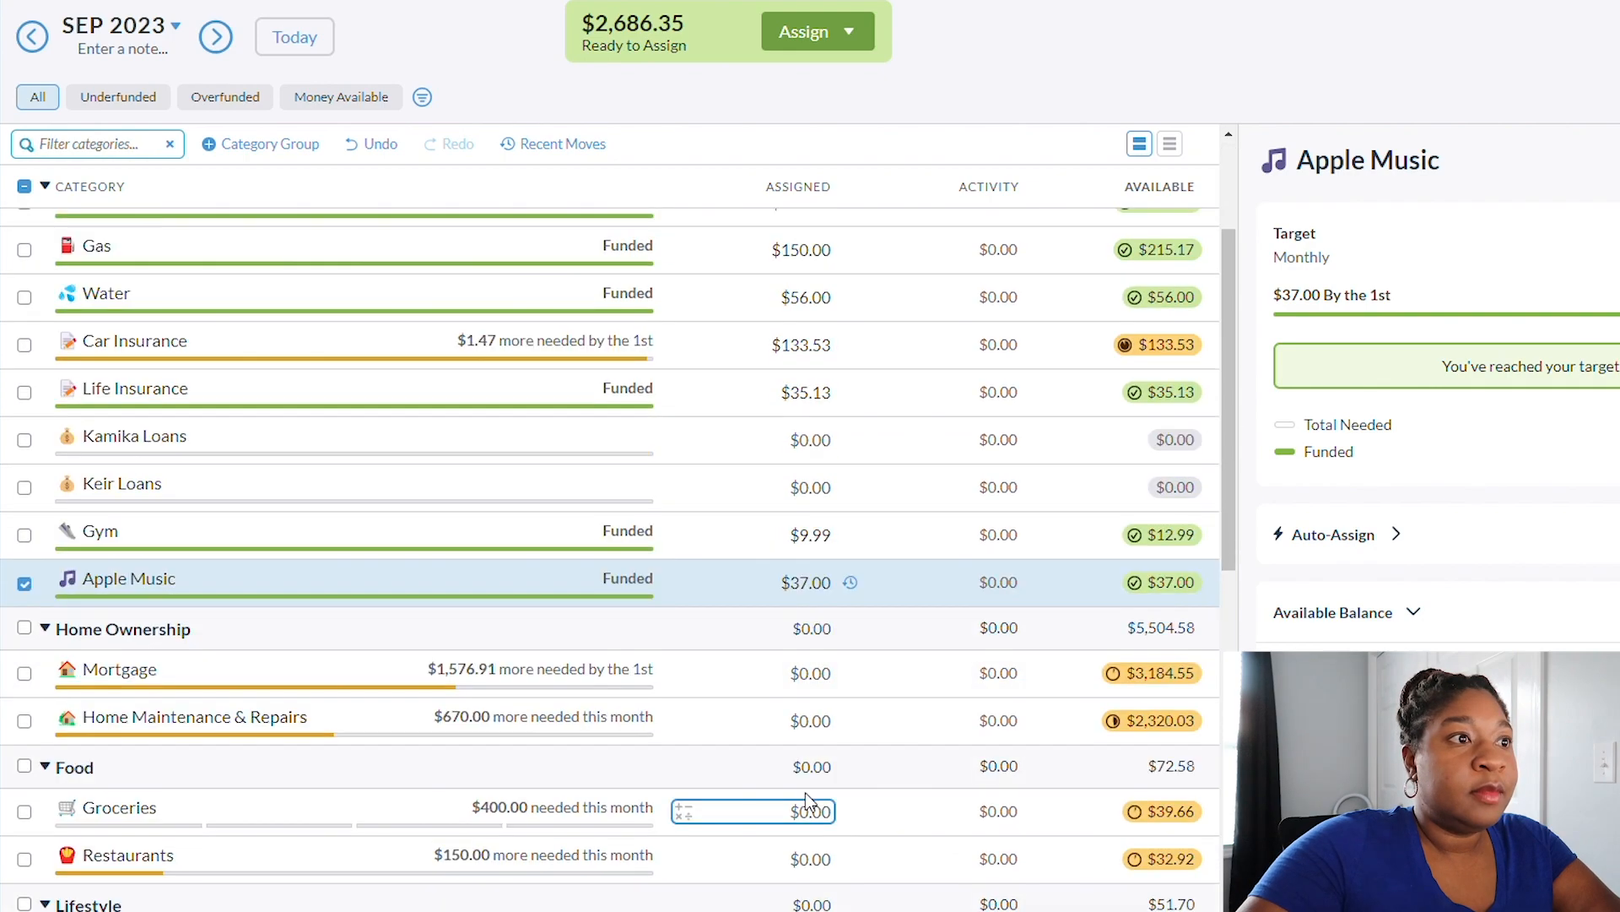
{"action": "left_click", "coordinate": [823, 676]}
{"action": "type", "text": "15"}
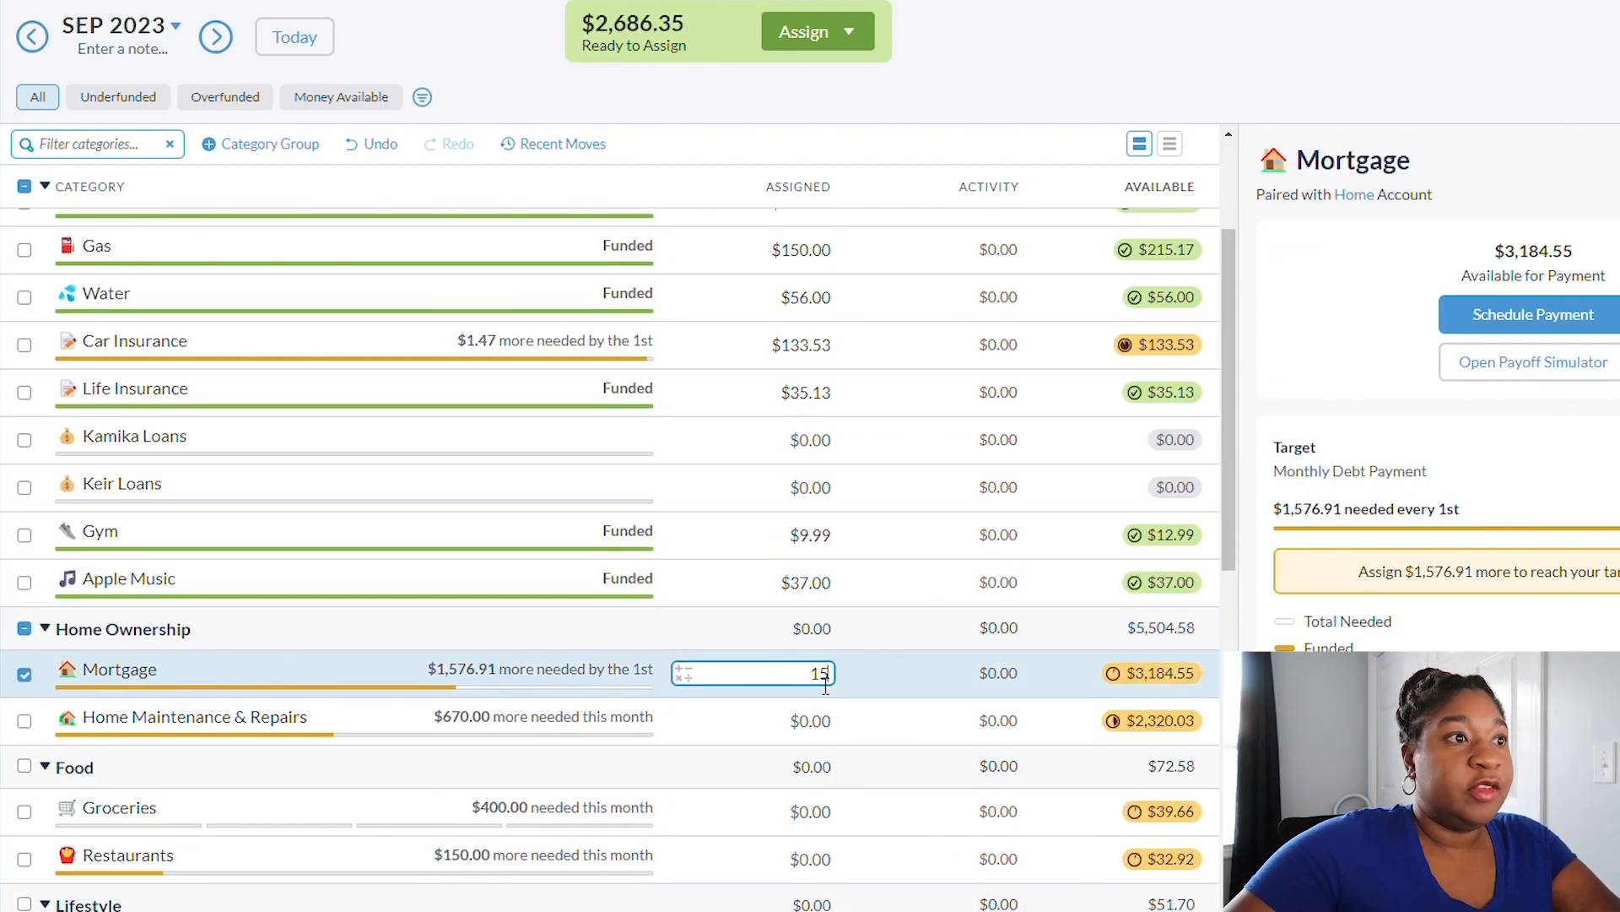
{"action": "type", "text": "76.91"}
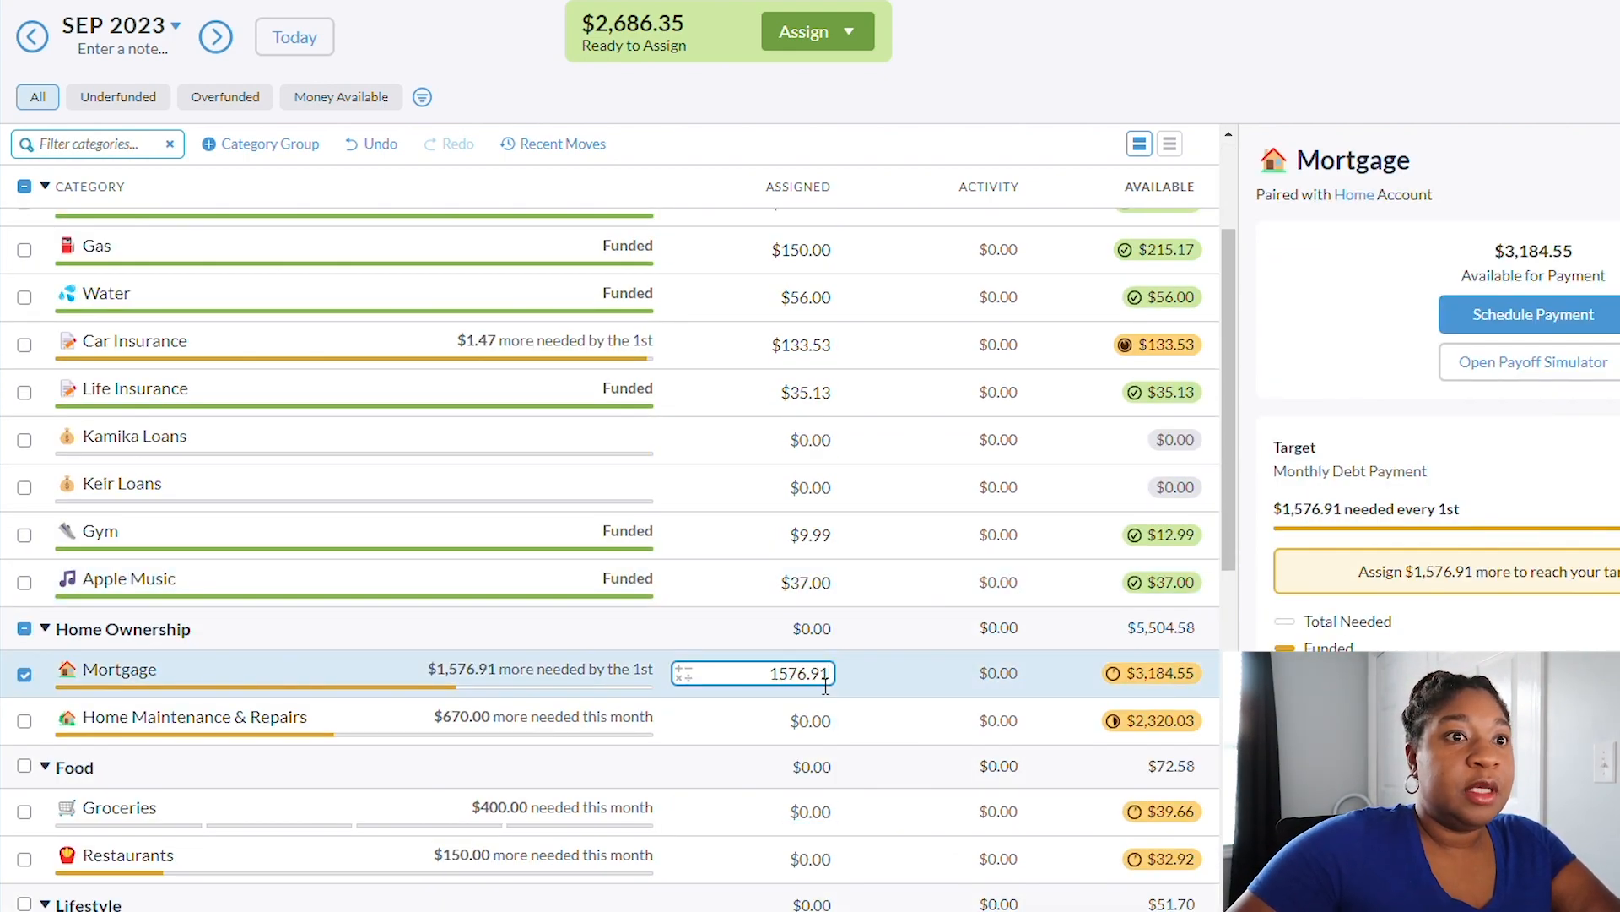
{"action": "key", "text": "Return"}
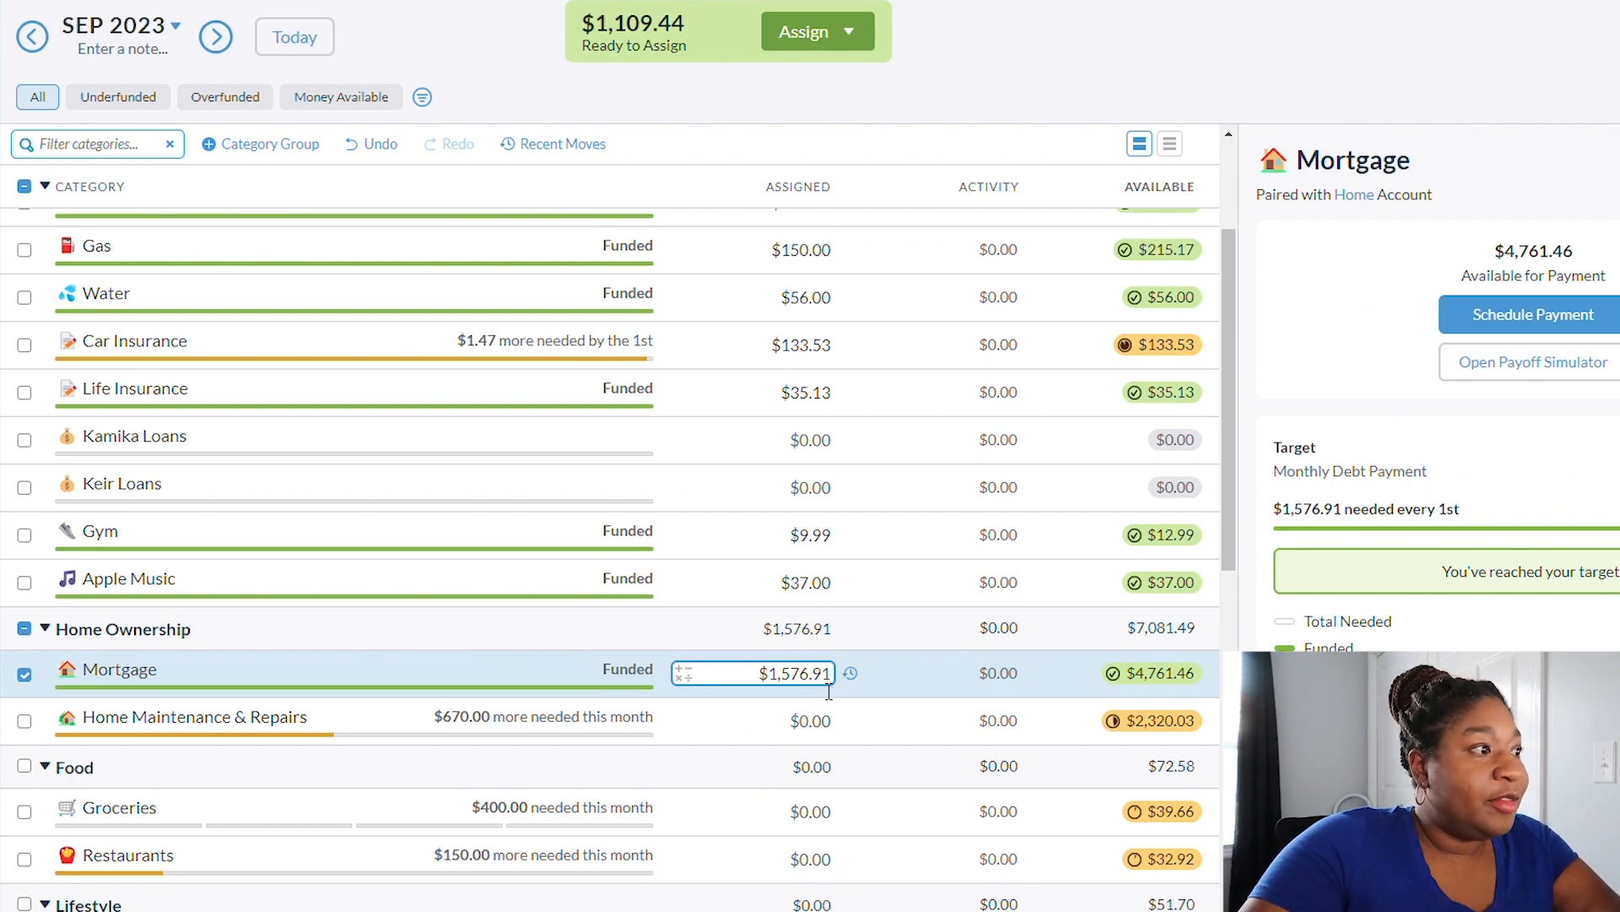
{"action": "left_click", "coordinate": [798, 727]}
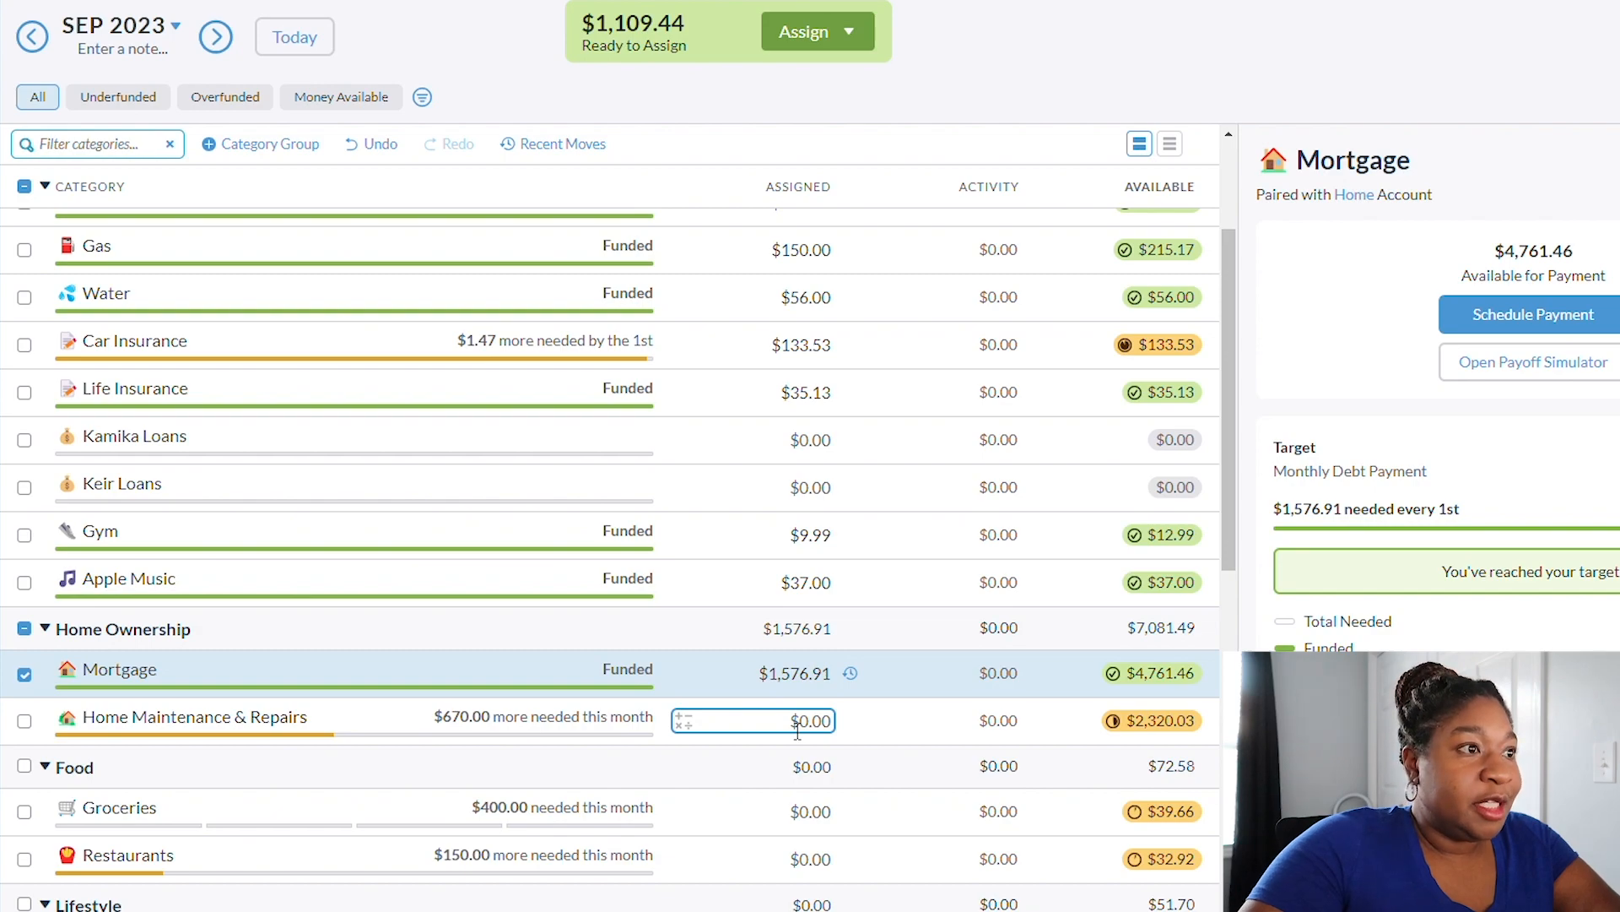
{"action": "scroll", "coordinate": [747, 733], "scroll_direction": "down", "scroll_amount": 3}
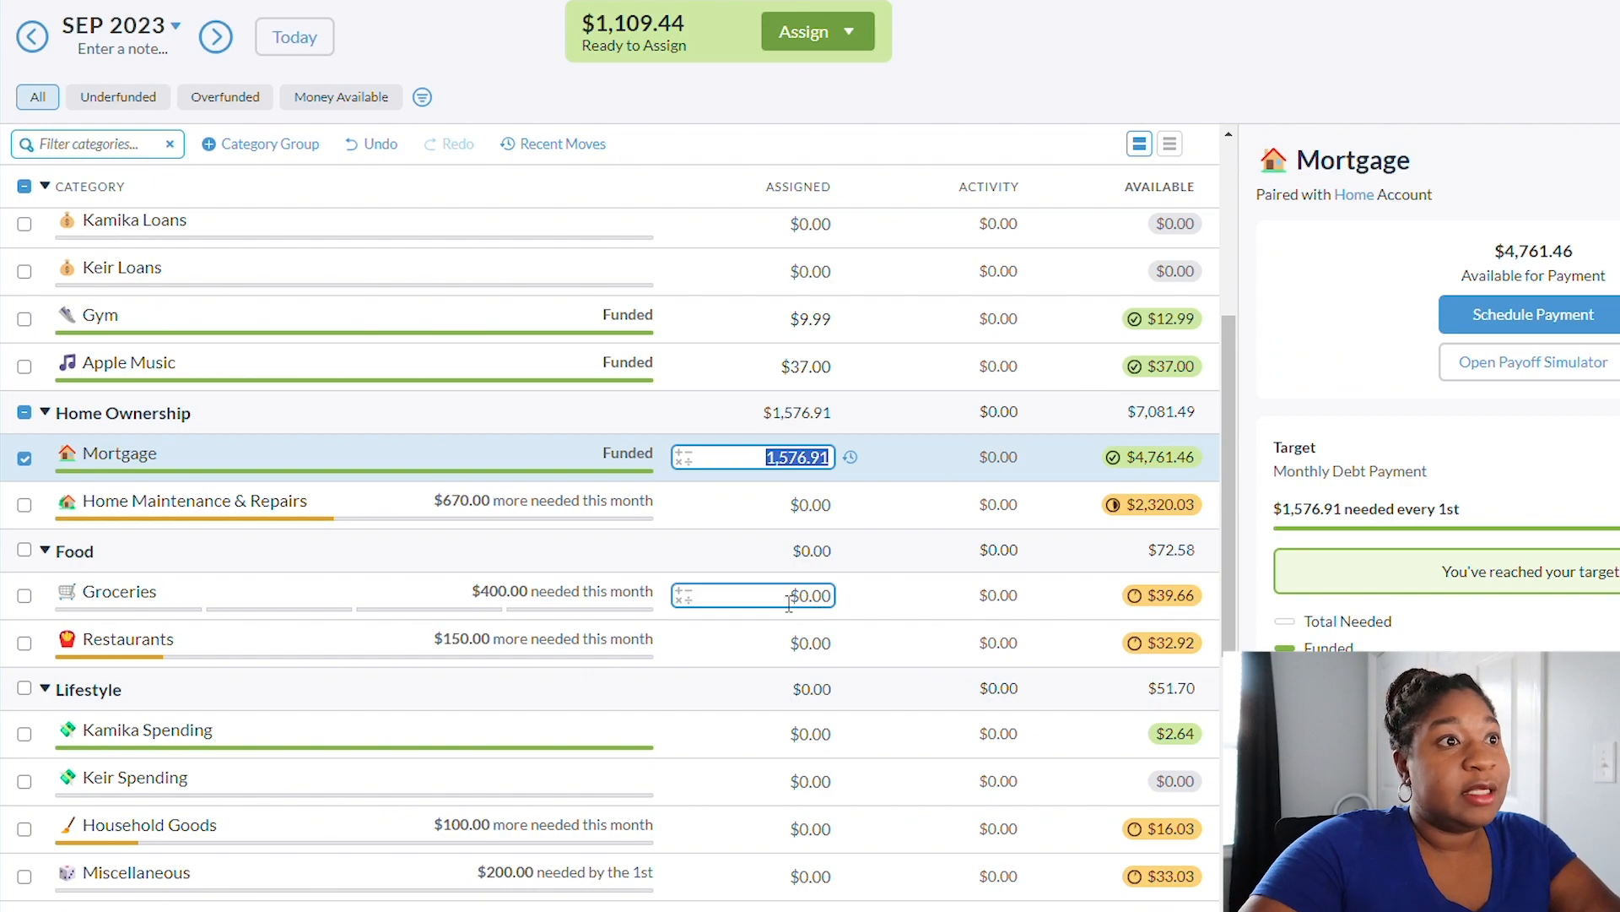
- Assign $400 to the Groceries category and $150 to the Restaurants category under Food
{"action": "left_click", "coordinate": [790, 605]}
{"action": "type", "text": "400"}
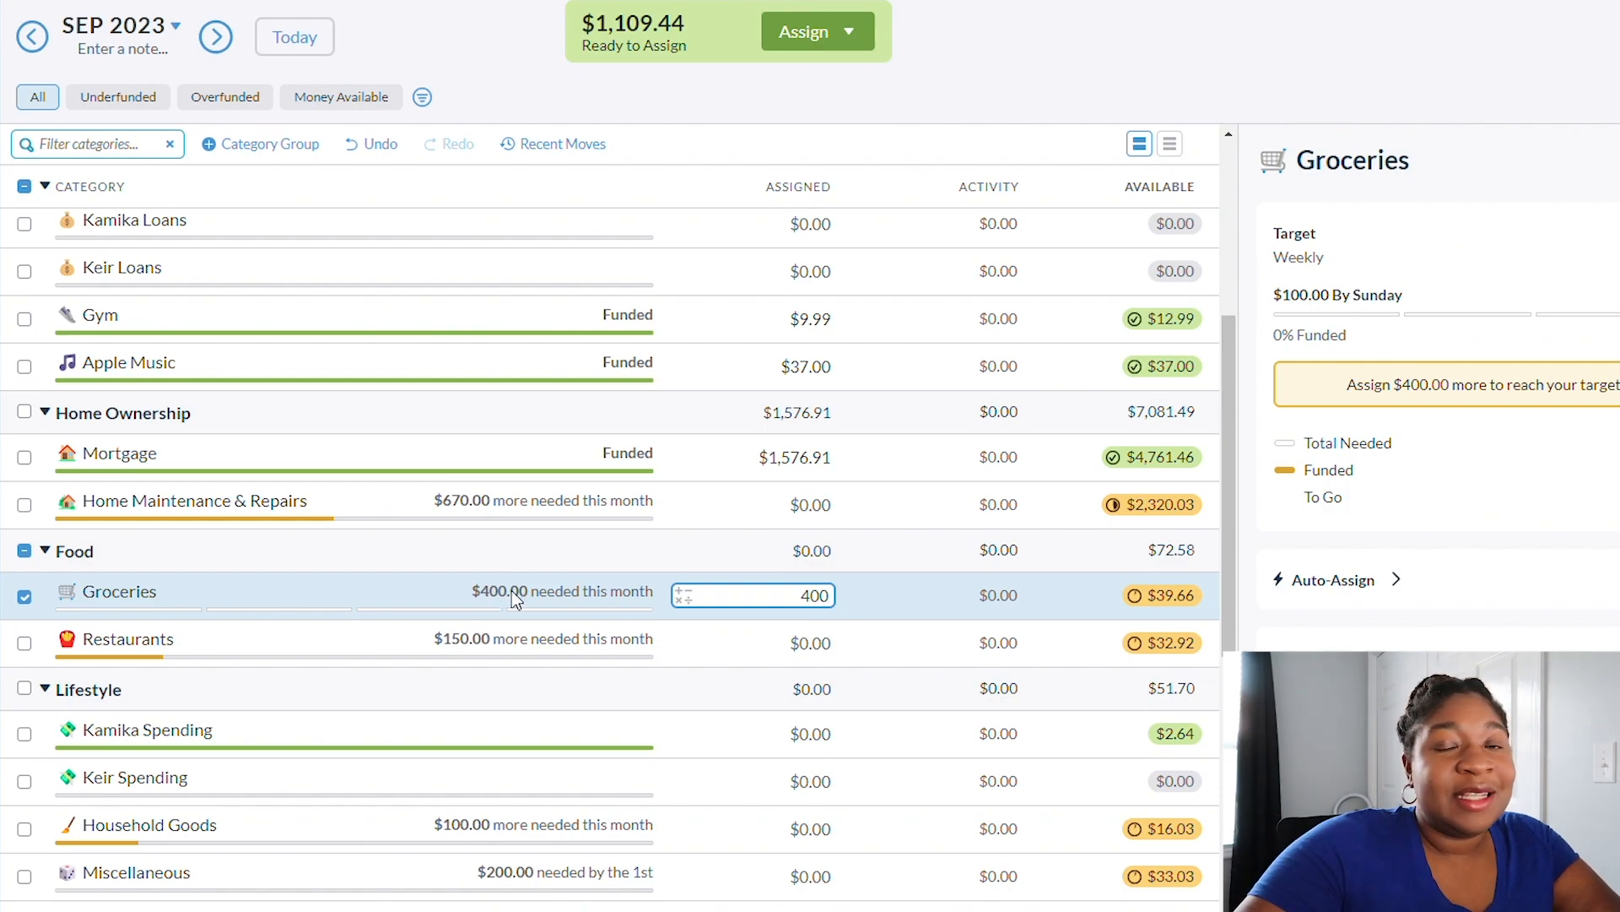
{"action": "left_click", "coordinate": [817, 643]}
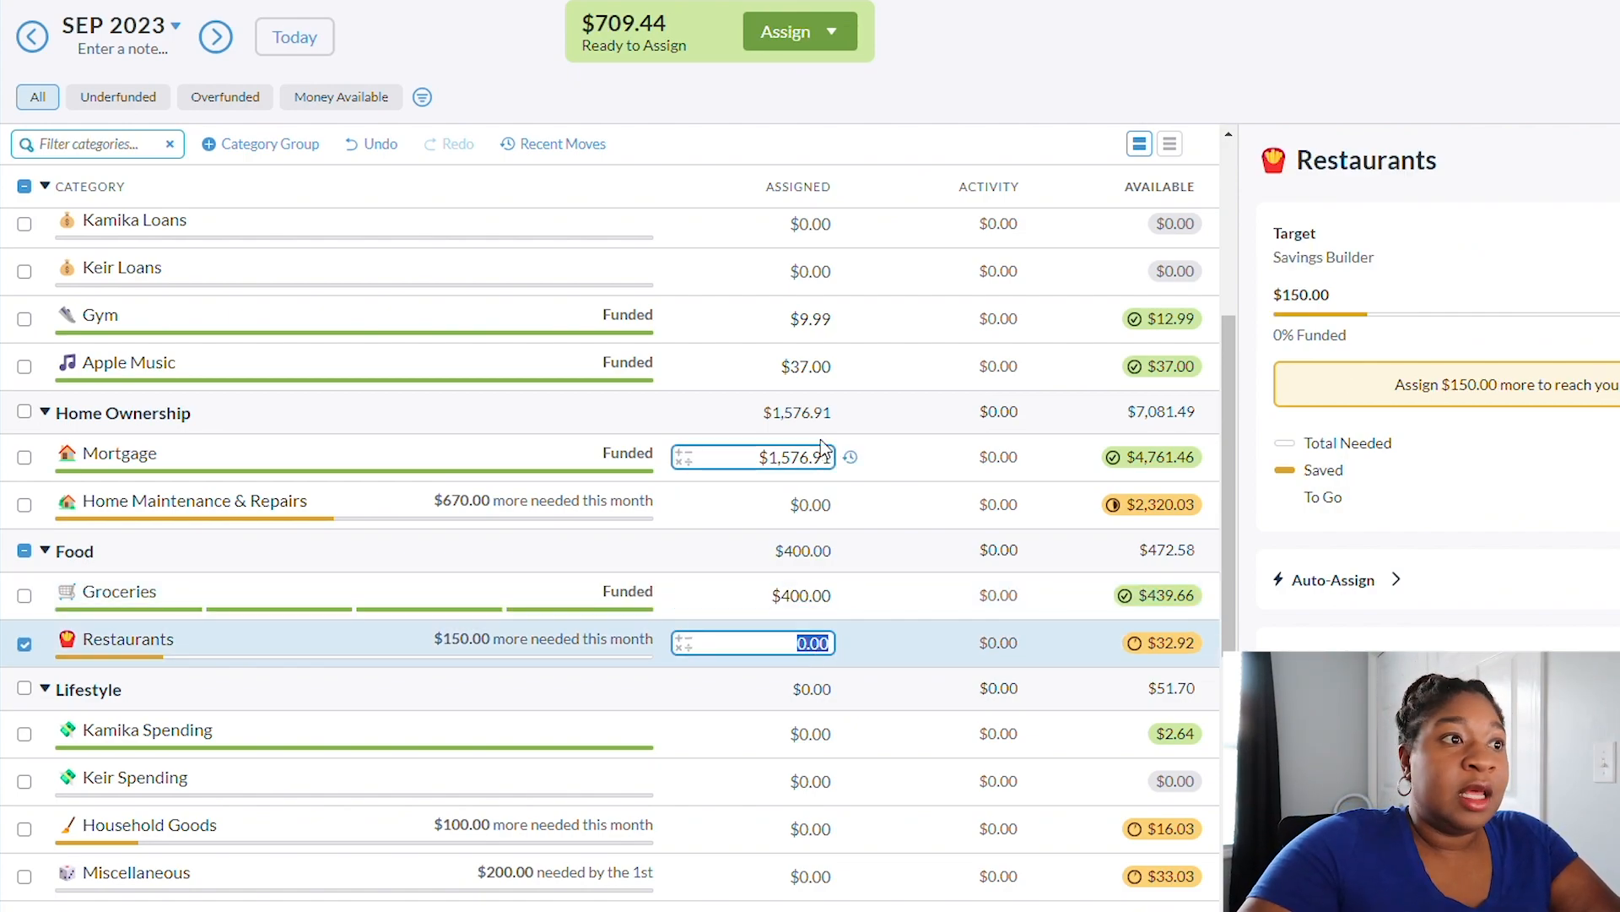
{"action": "type", "text": "150"}
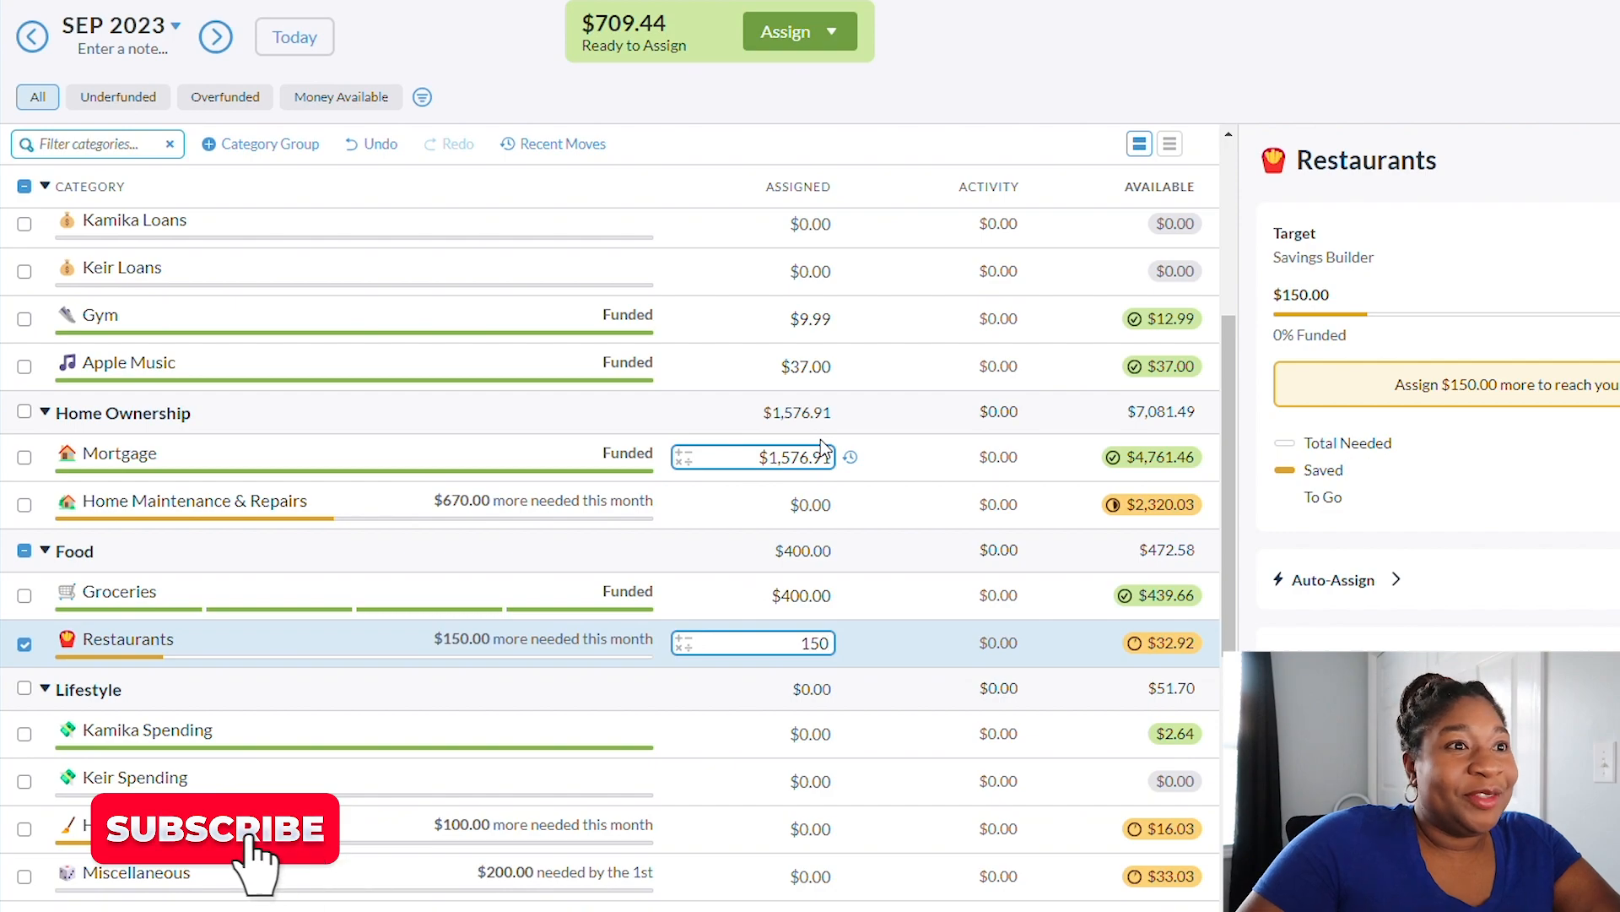
{"action": "key", "text": "Return"}
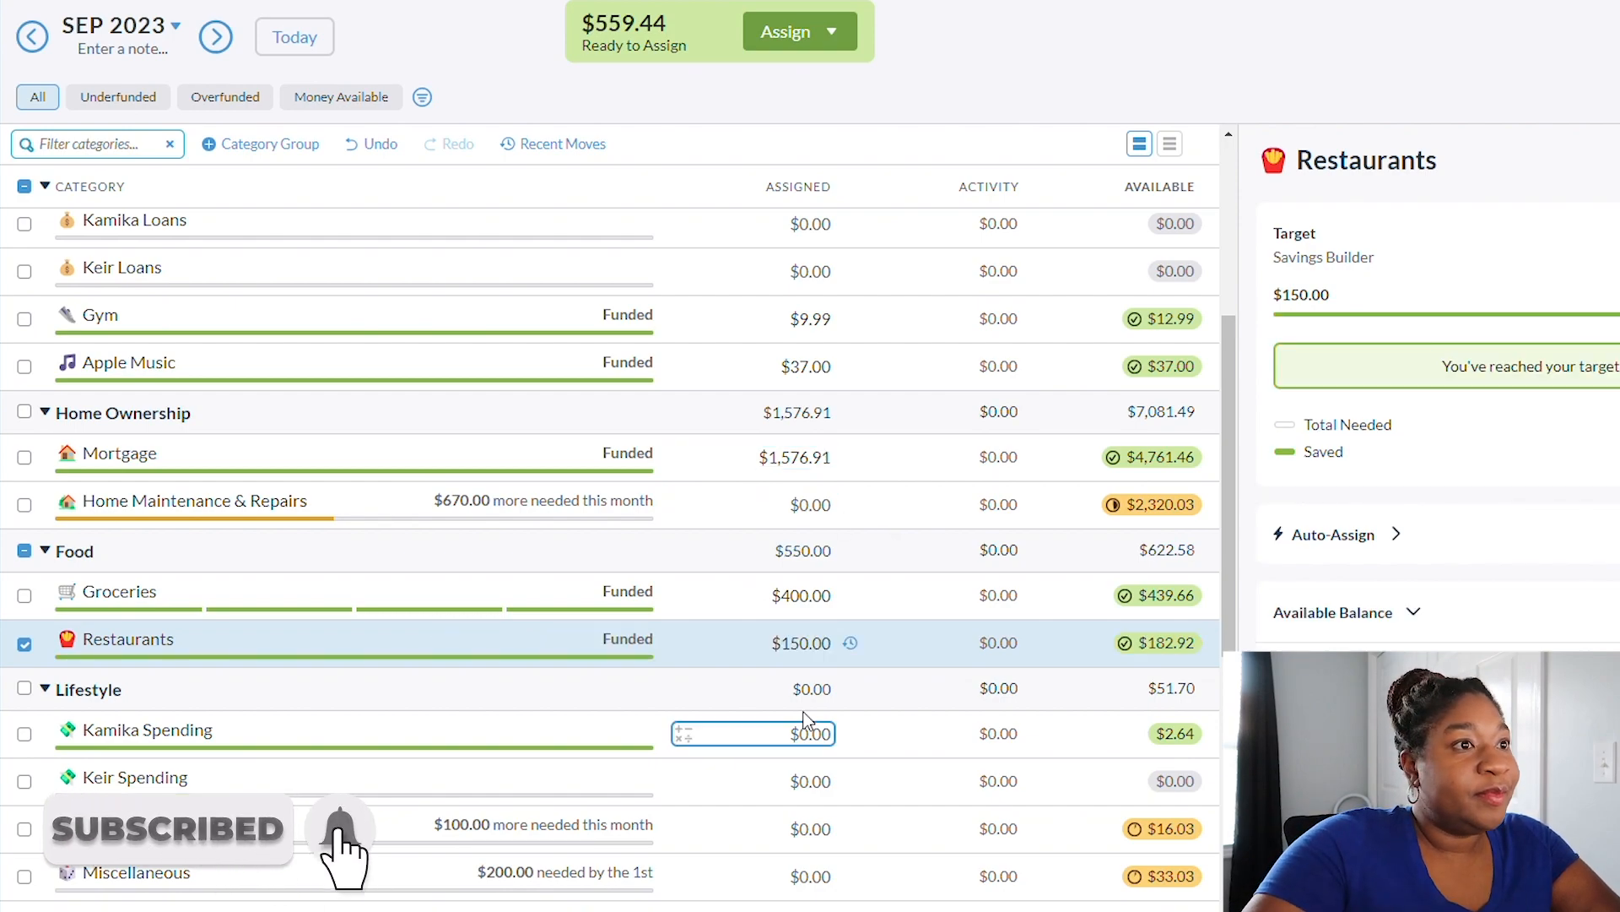
- Assign $75 to each of the two personal spending categories in the Lifestyle group
{"action": "left_click", "coordinate": [812, 733]}
{"action": "scroll", "coordinate": [793, 639], "scroll_direction": "down", "scroll_amount": 3}
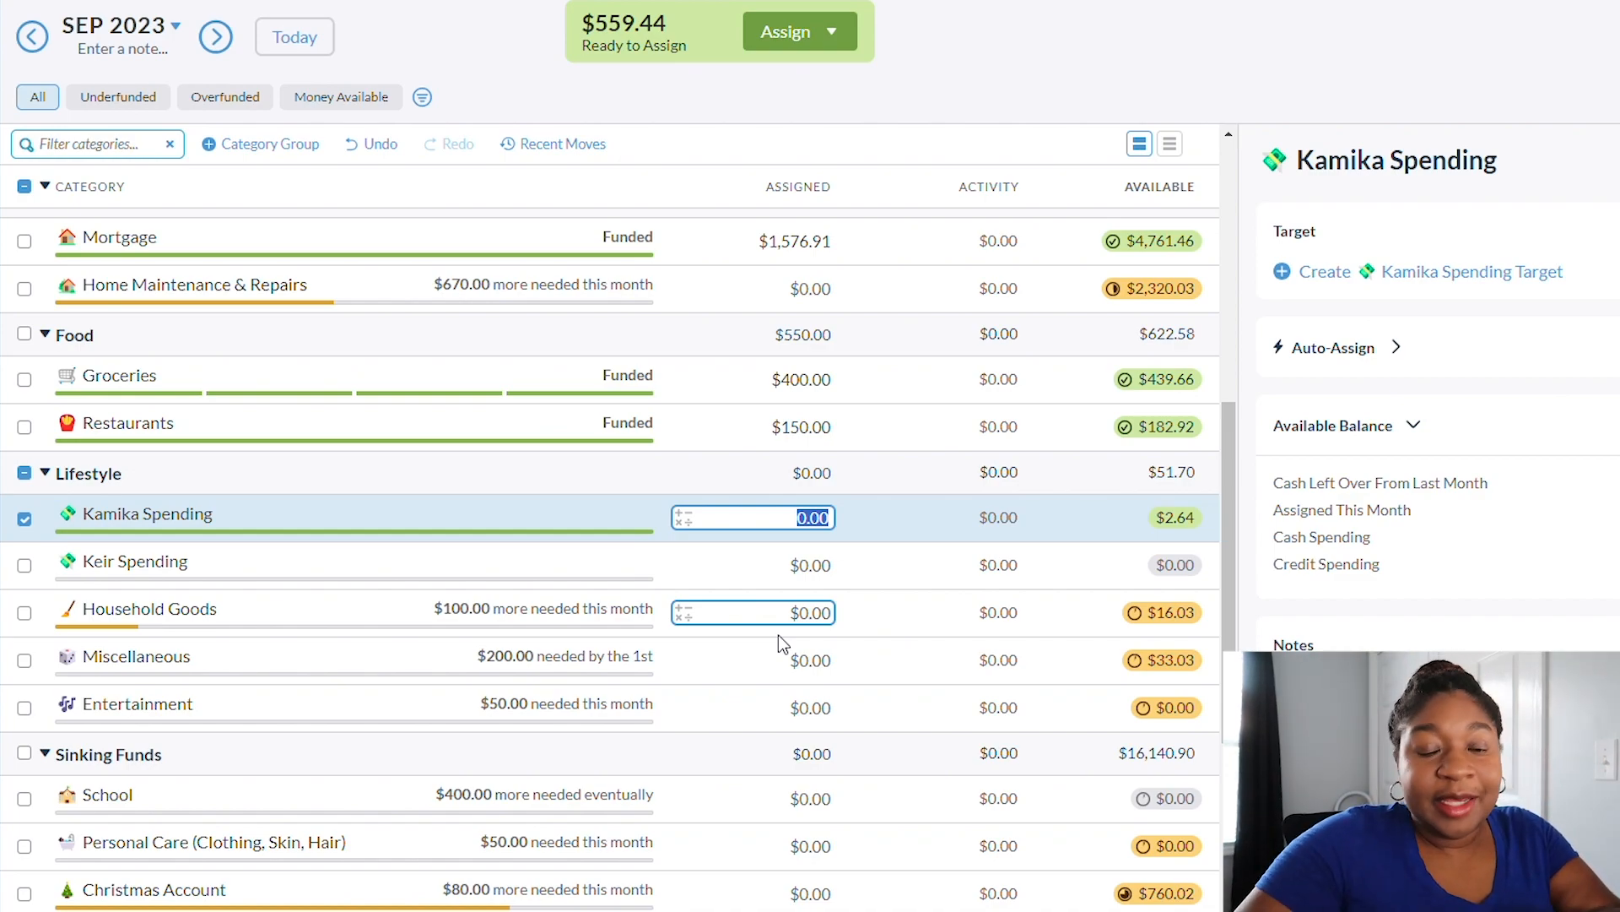
{"action": "type", "text": "75"}
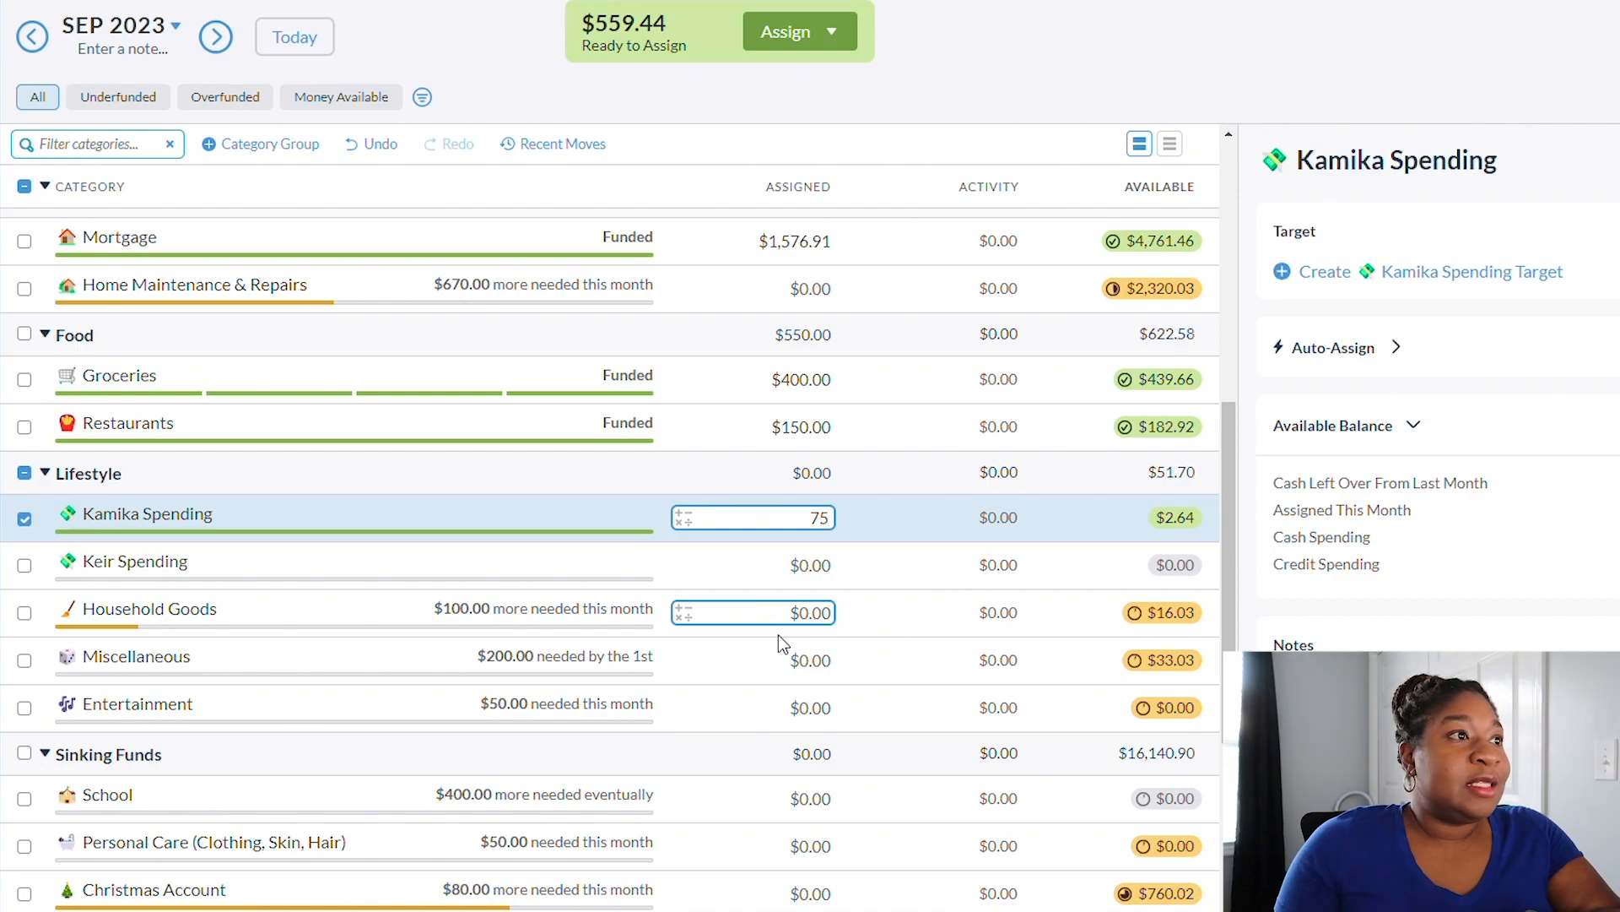
{"action": "key", "text": "Return"}
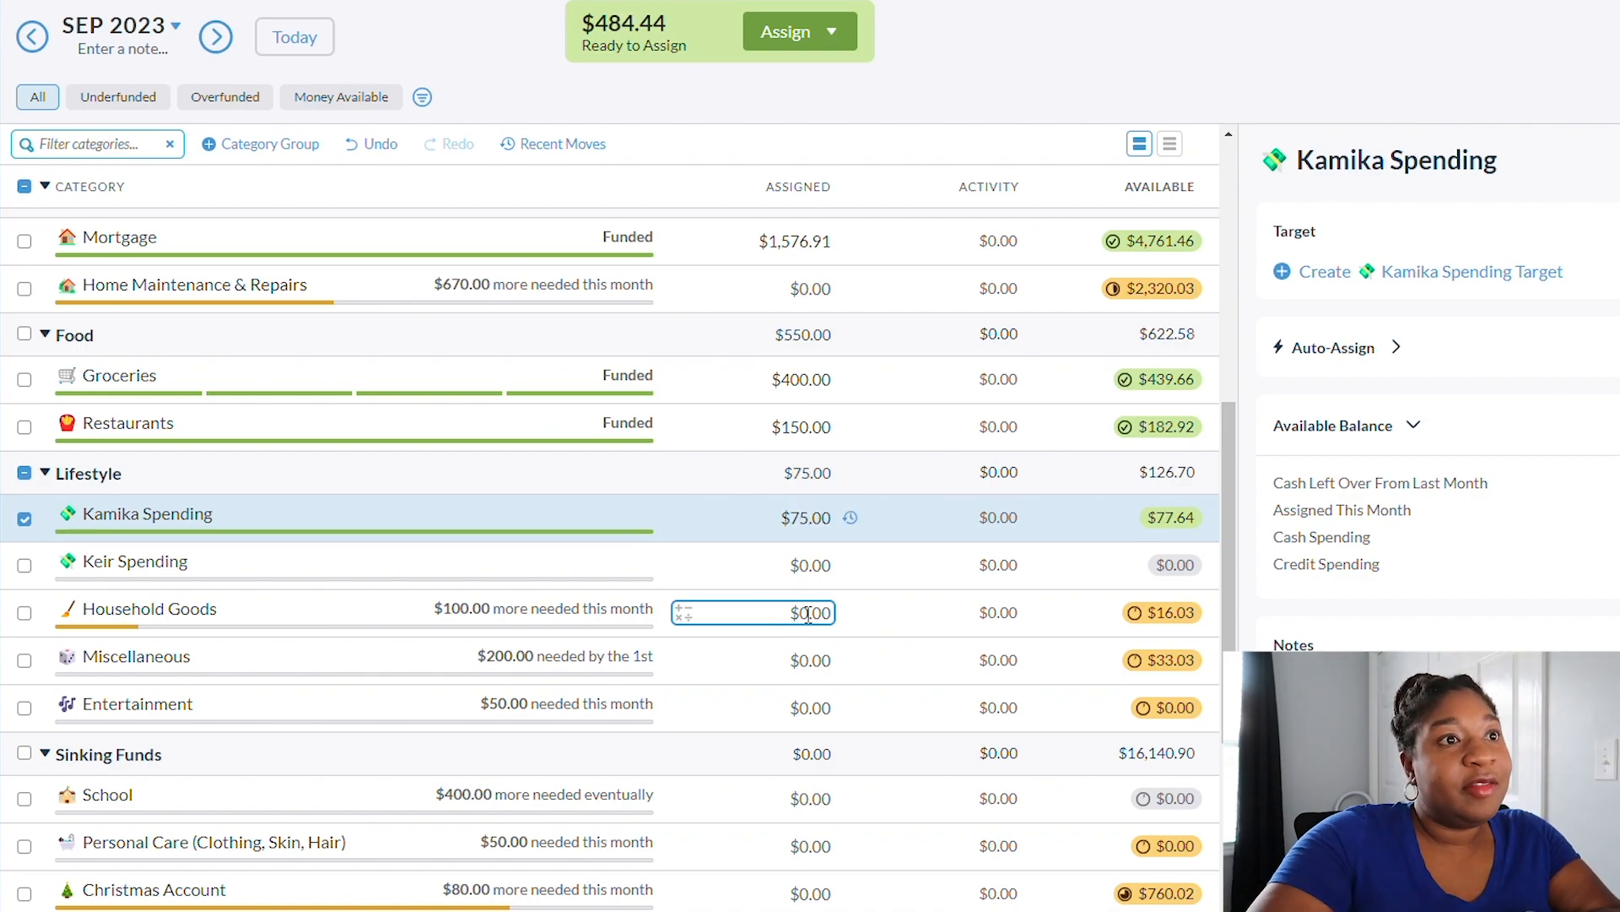
{"action": "left_click", "coordinate": [799, 573]}
{"action": "key", "text": "Return"}
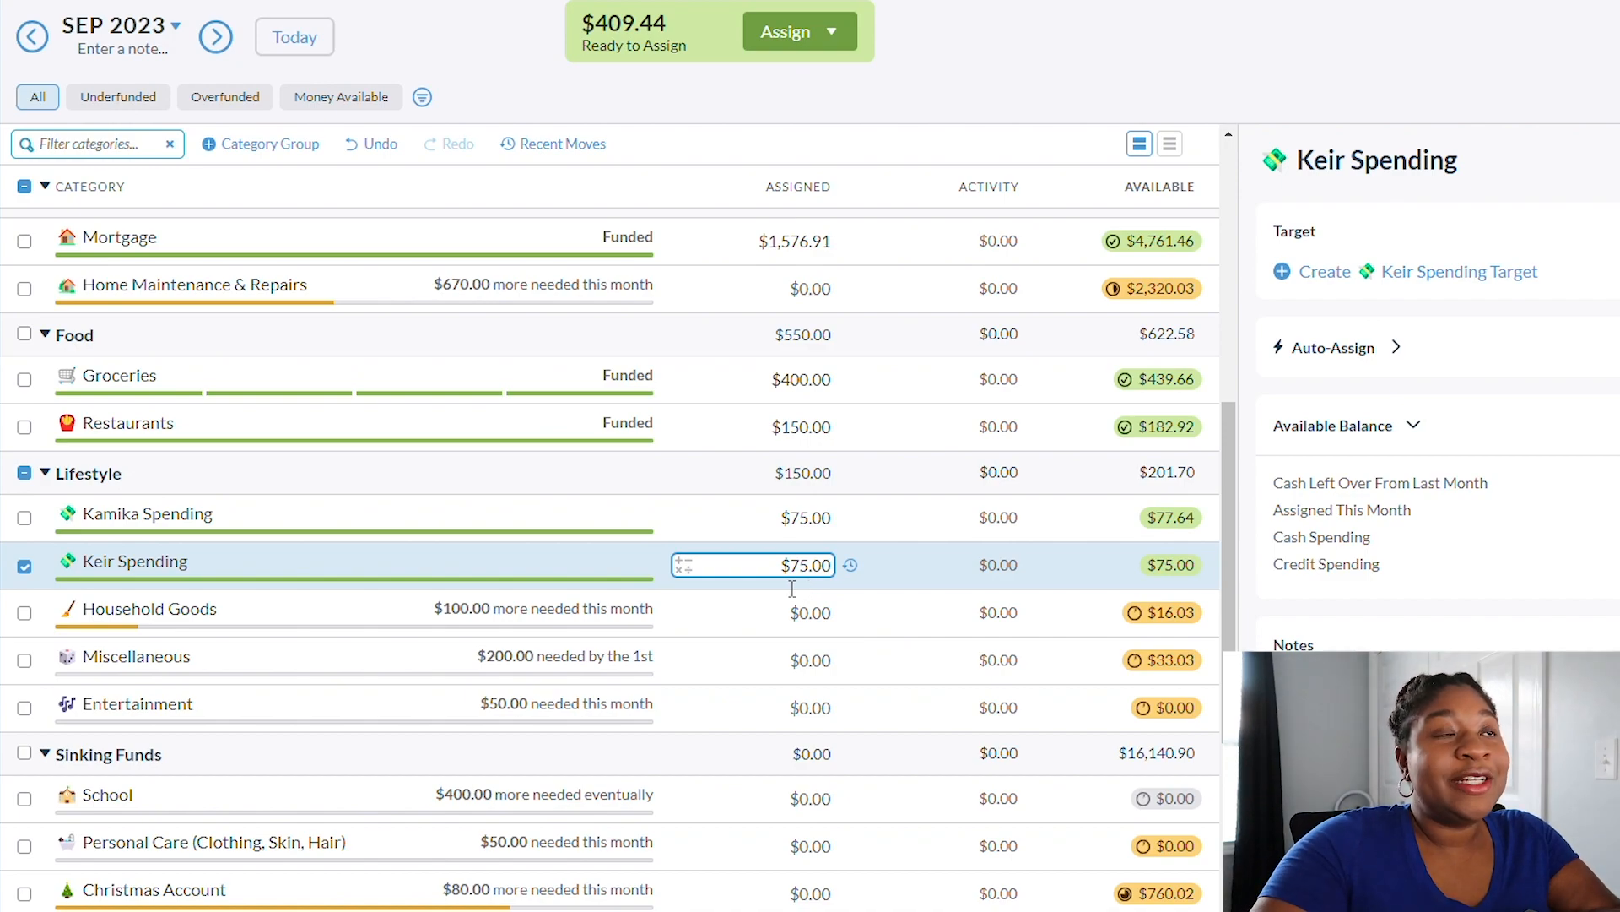
{"action": "left_click", "coordinate": [792, 591]}
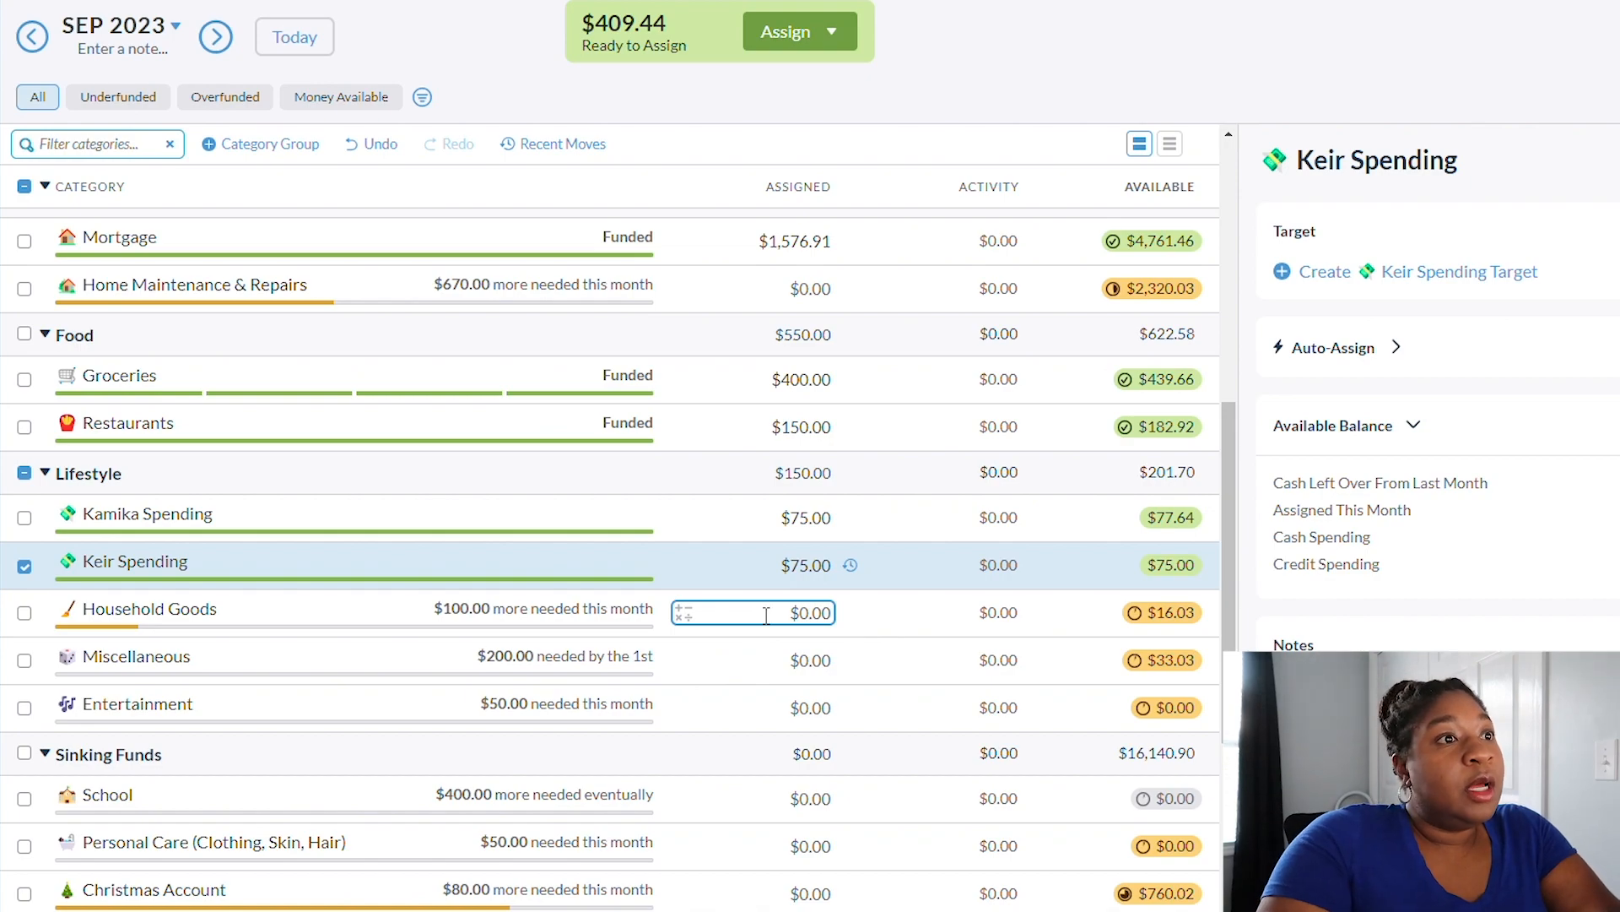
- Assign $100 to the Household Goods category under Lifestyle
{"action": "left_click", "coordinate": [767, 615]}
{"action": "type", "text": "100"}
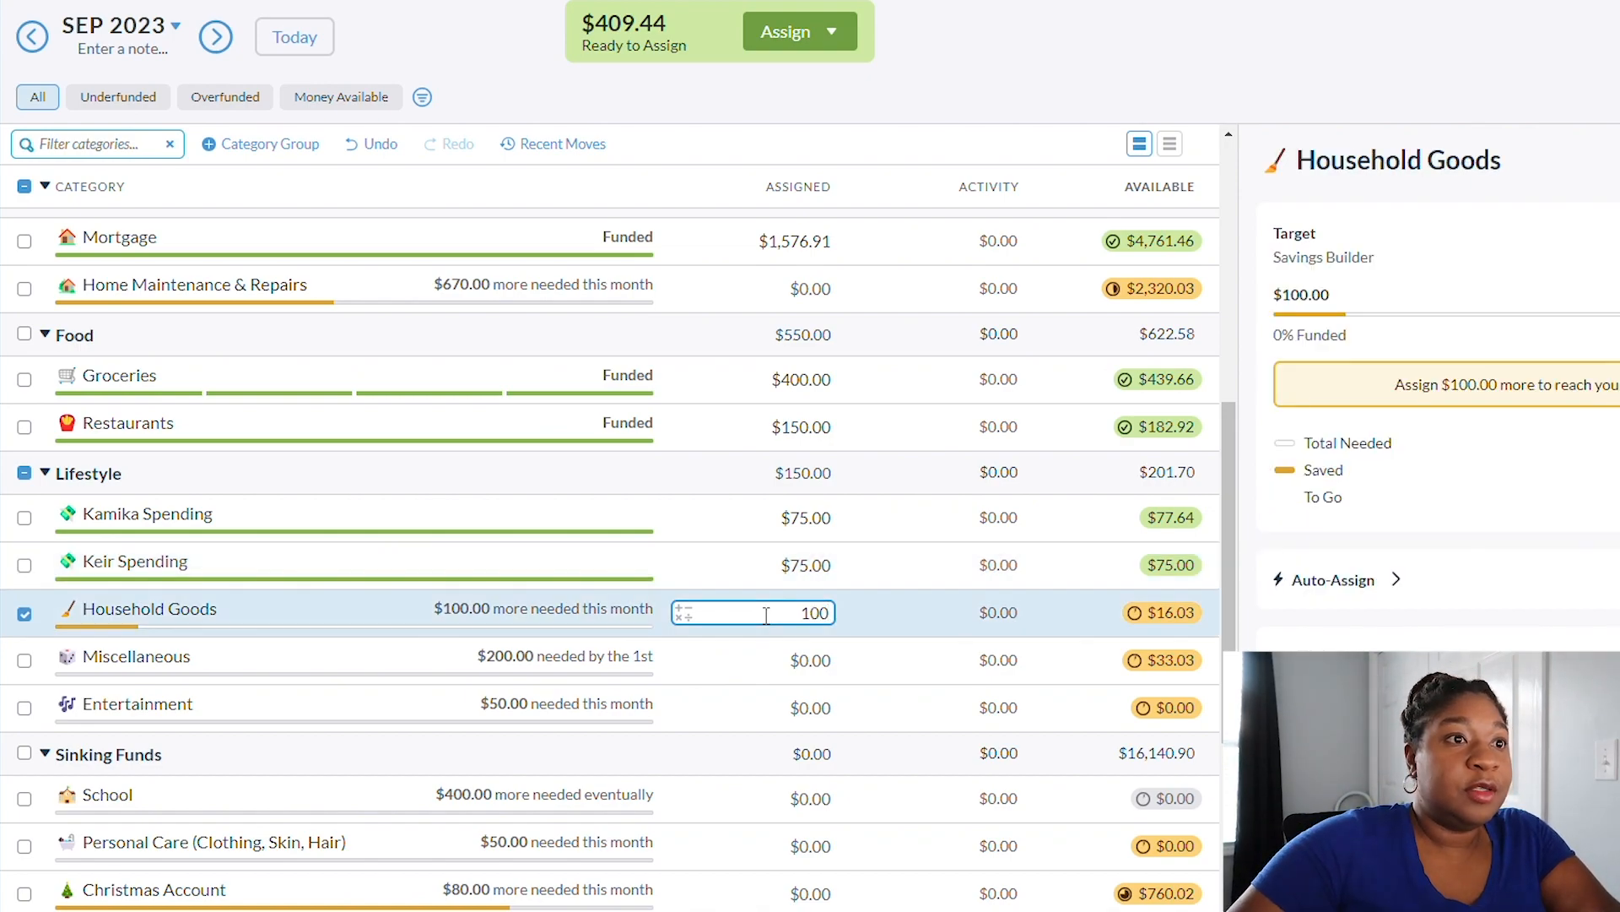
{"action": "key", "text": "Return"}
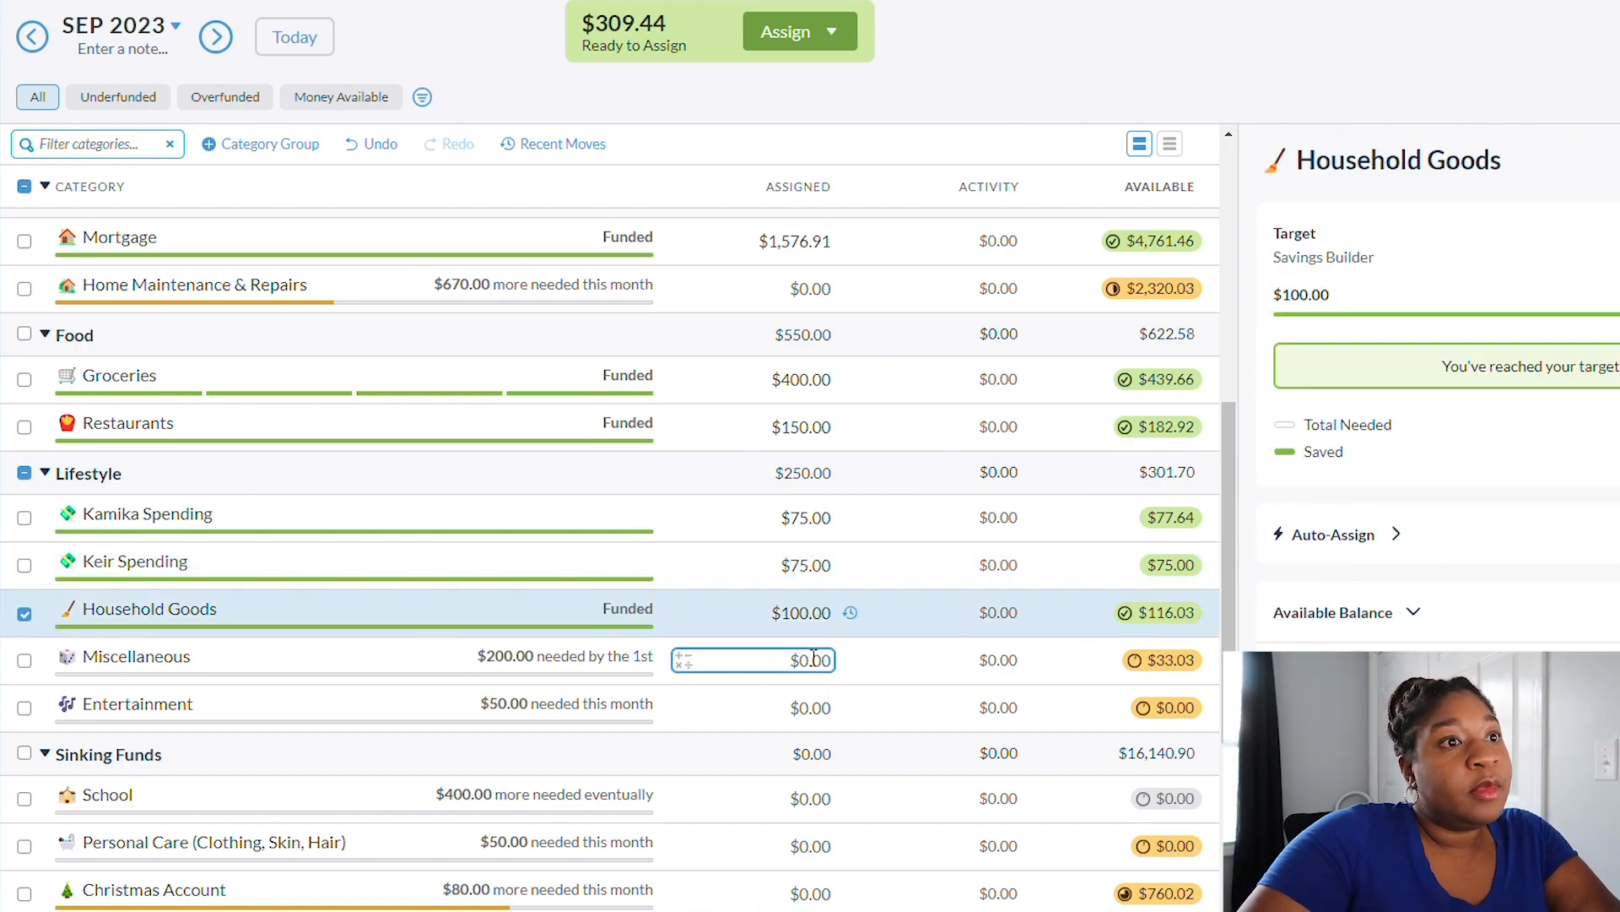
- Assign $200 to the Miscellaneous category under Lifestyle
{"action": "left_click", "coordinate": [817, 662]}
{"action": "type", "text": "200"}
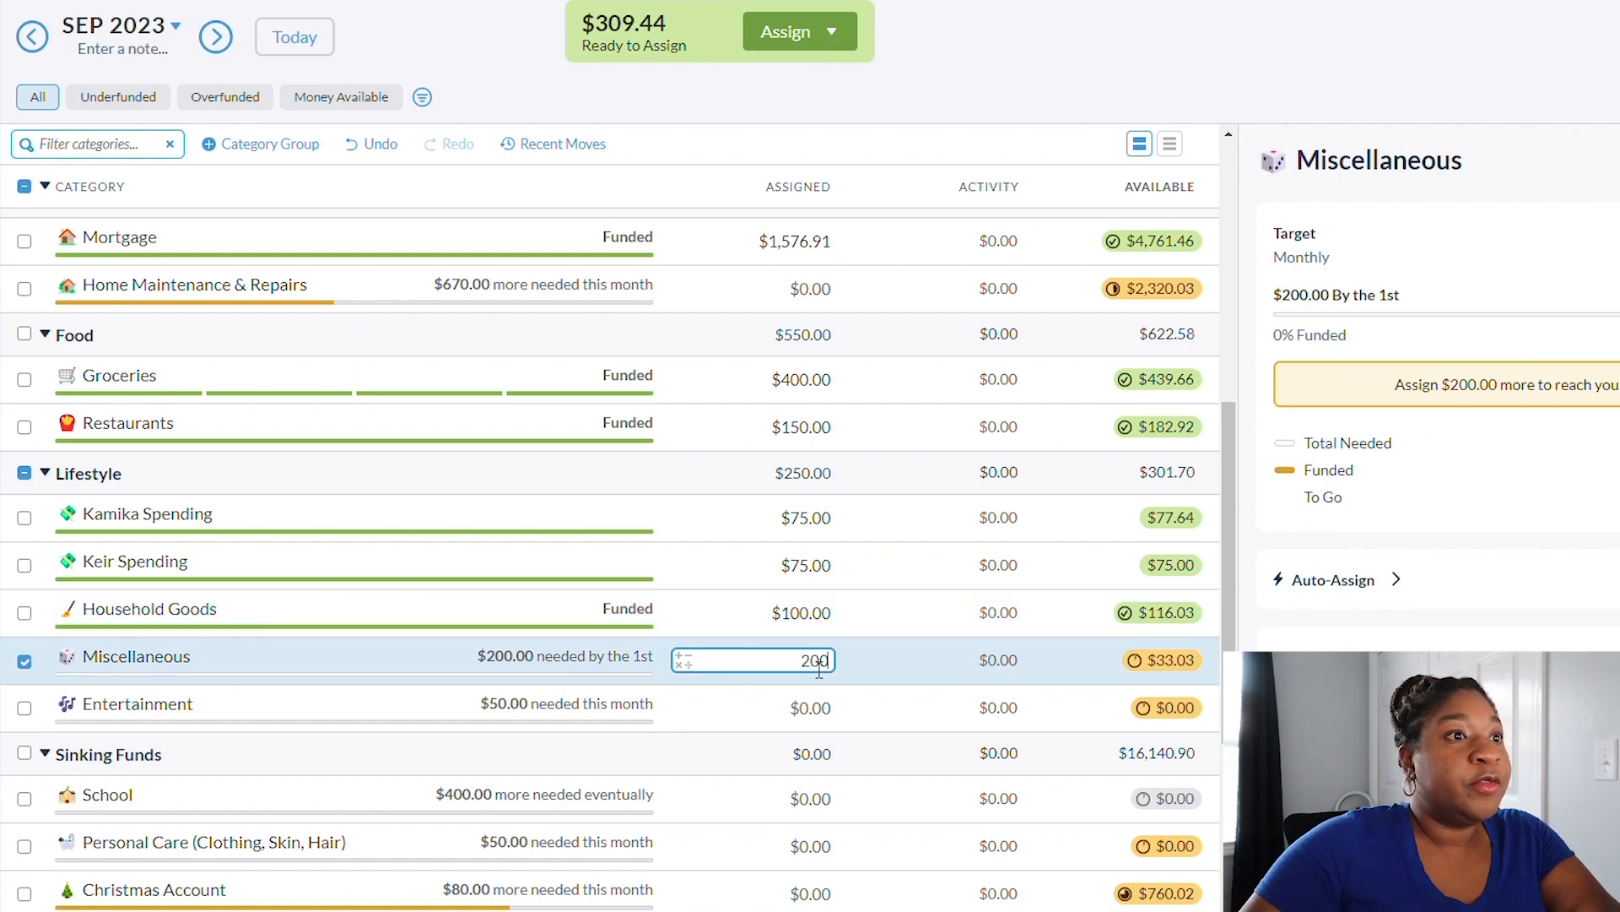
{"action": "key", "text": "Return"}
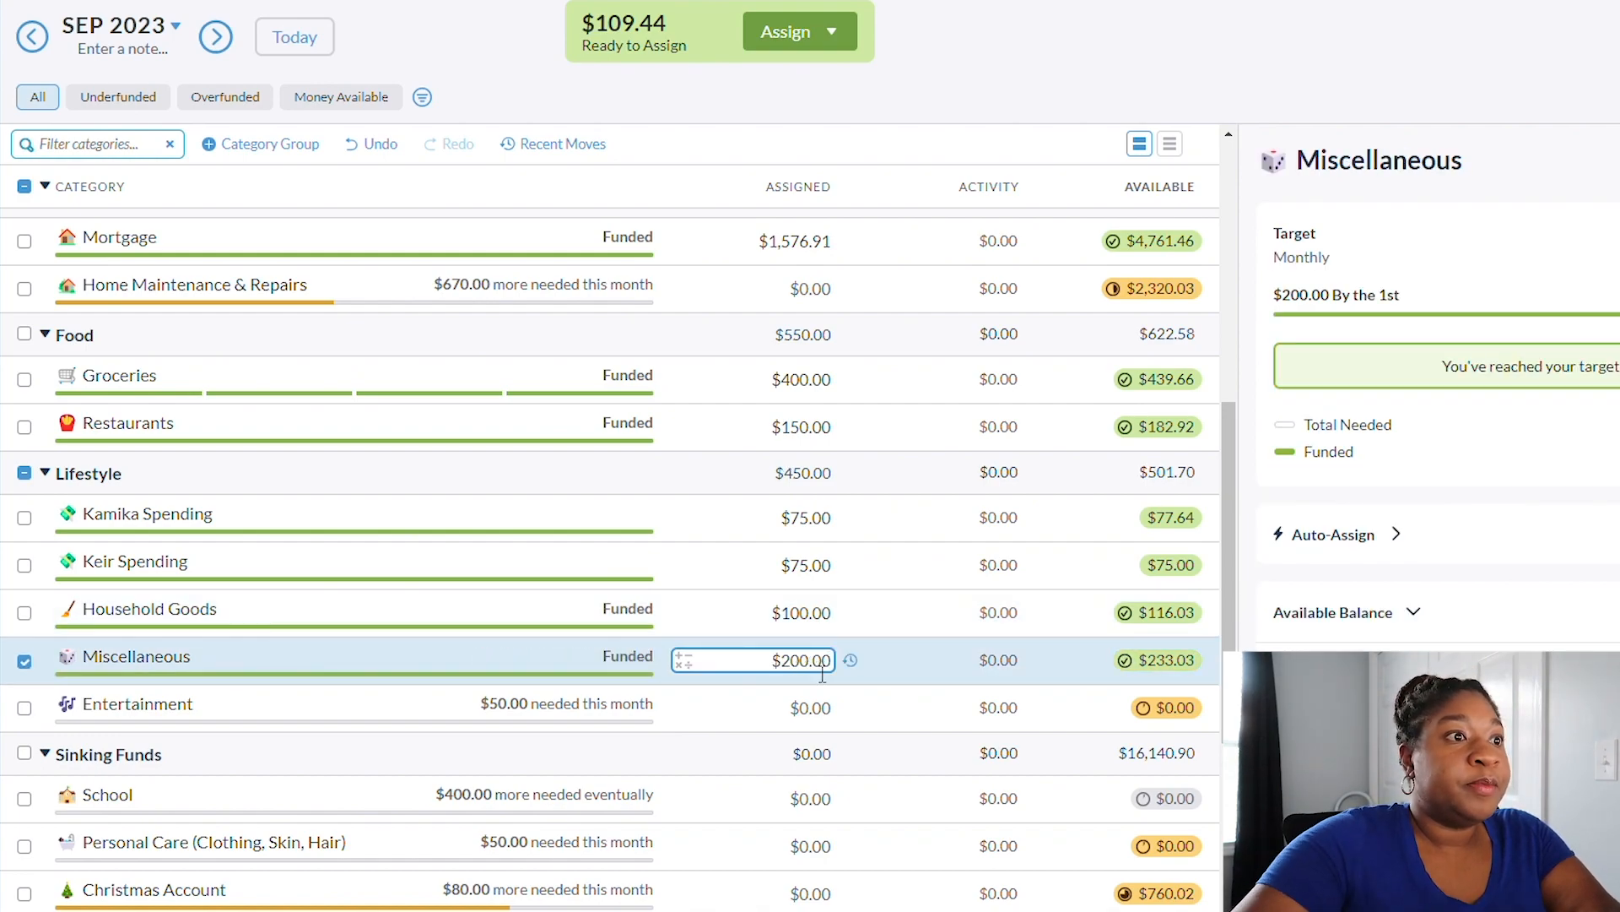
- Assign $50 to the Entertainment category under Lifestyle
{"action": "left_click", "coordinate": [827, 709]}
{"action": "type", "text": "50"}
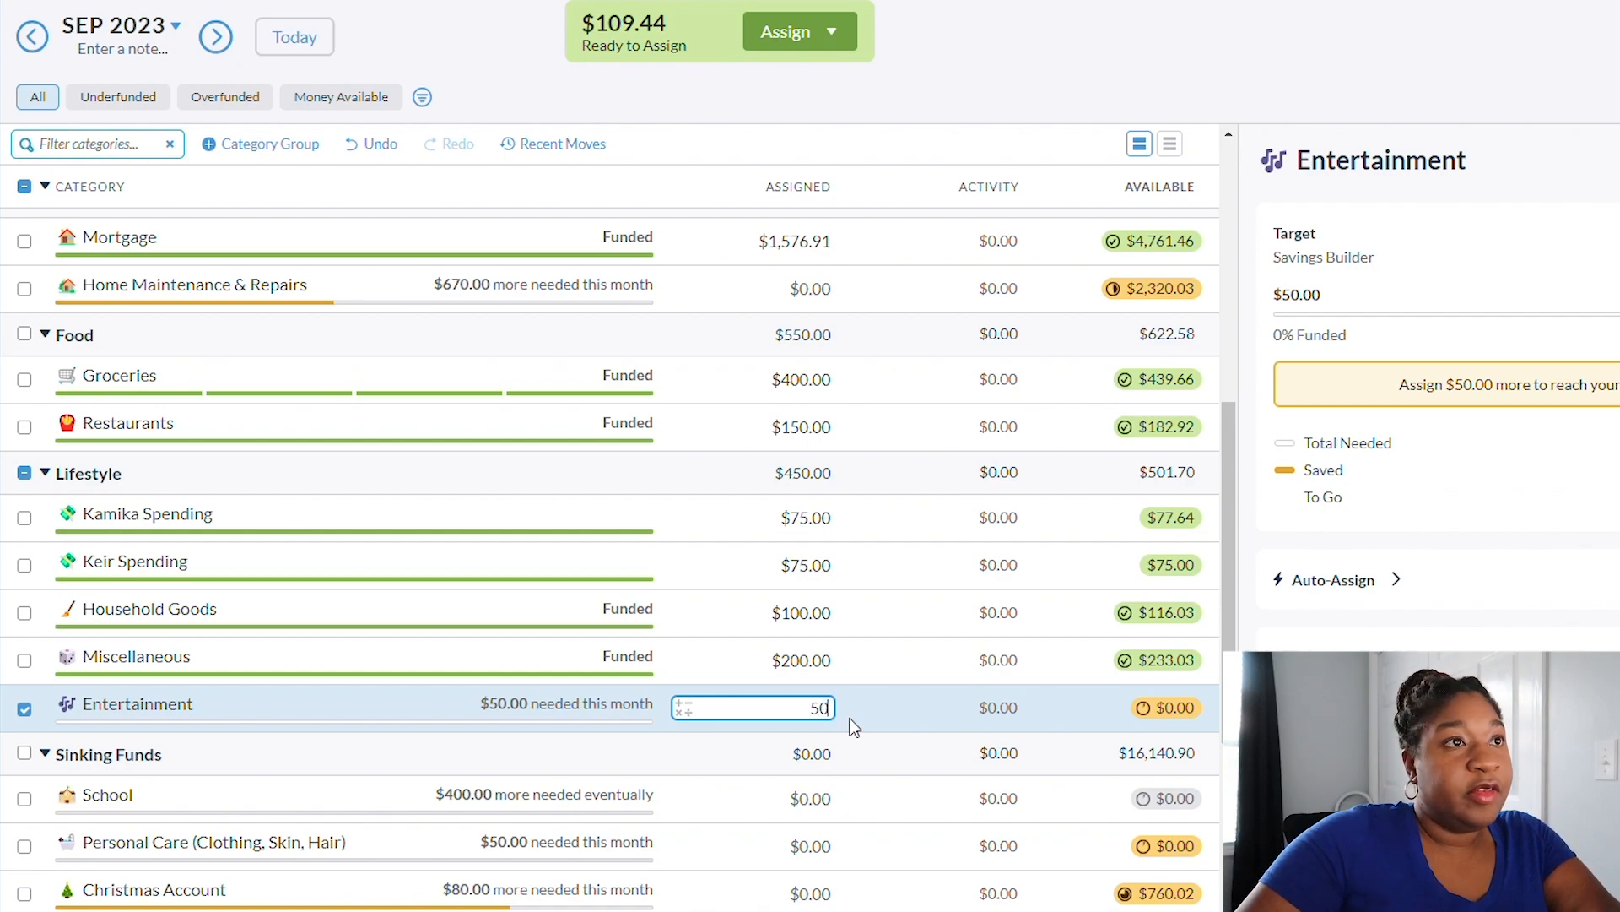
{"action": "key", "text": "Return"}
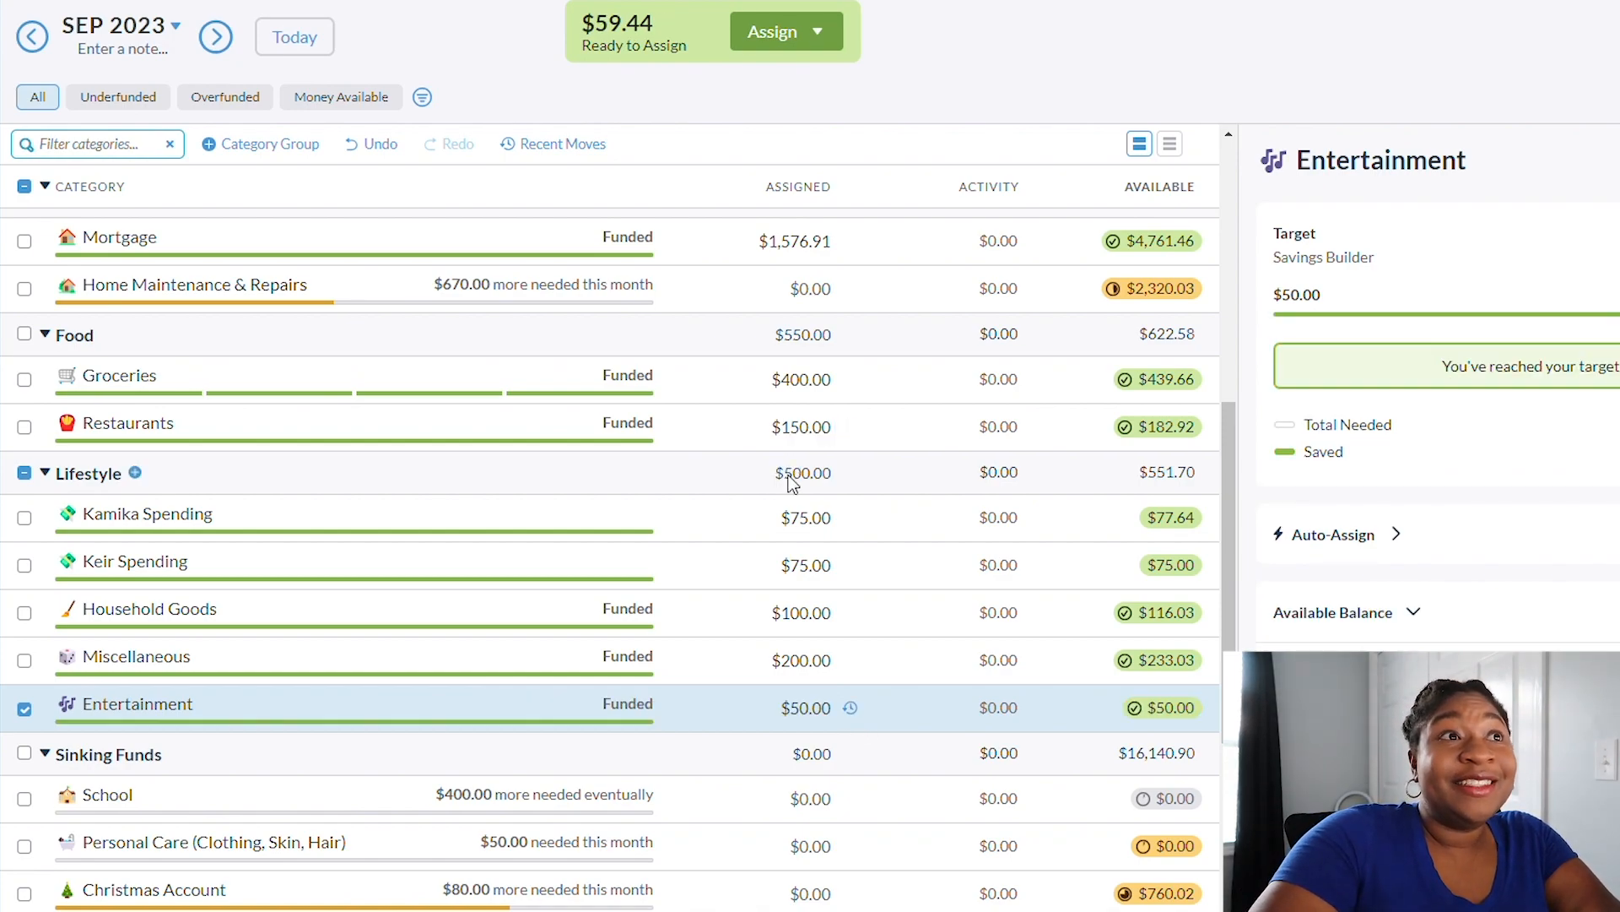
- Reduce the amount assigned to the Miscellaneous category to $100 to free money for the sinking funds
{"action": "scroll", "coordinate": [812, 516], "scroll_direction": "down", "scroll_amount": 3}
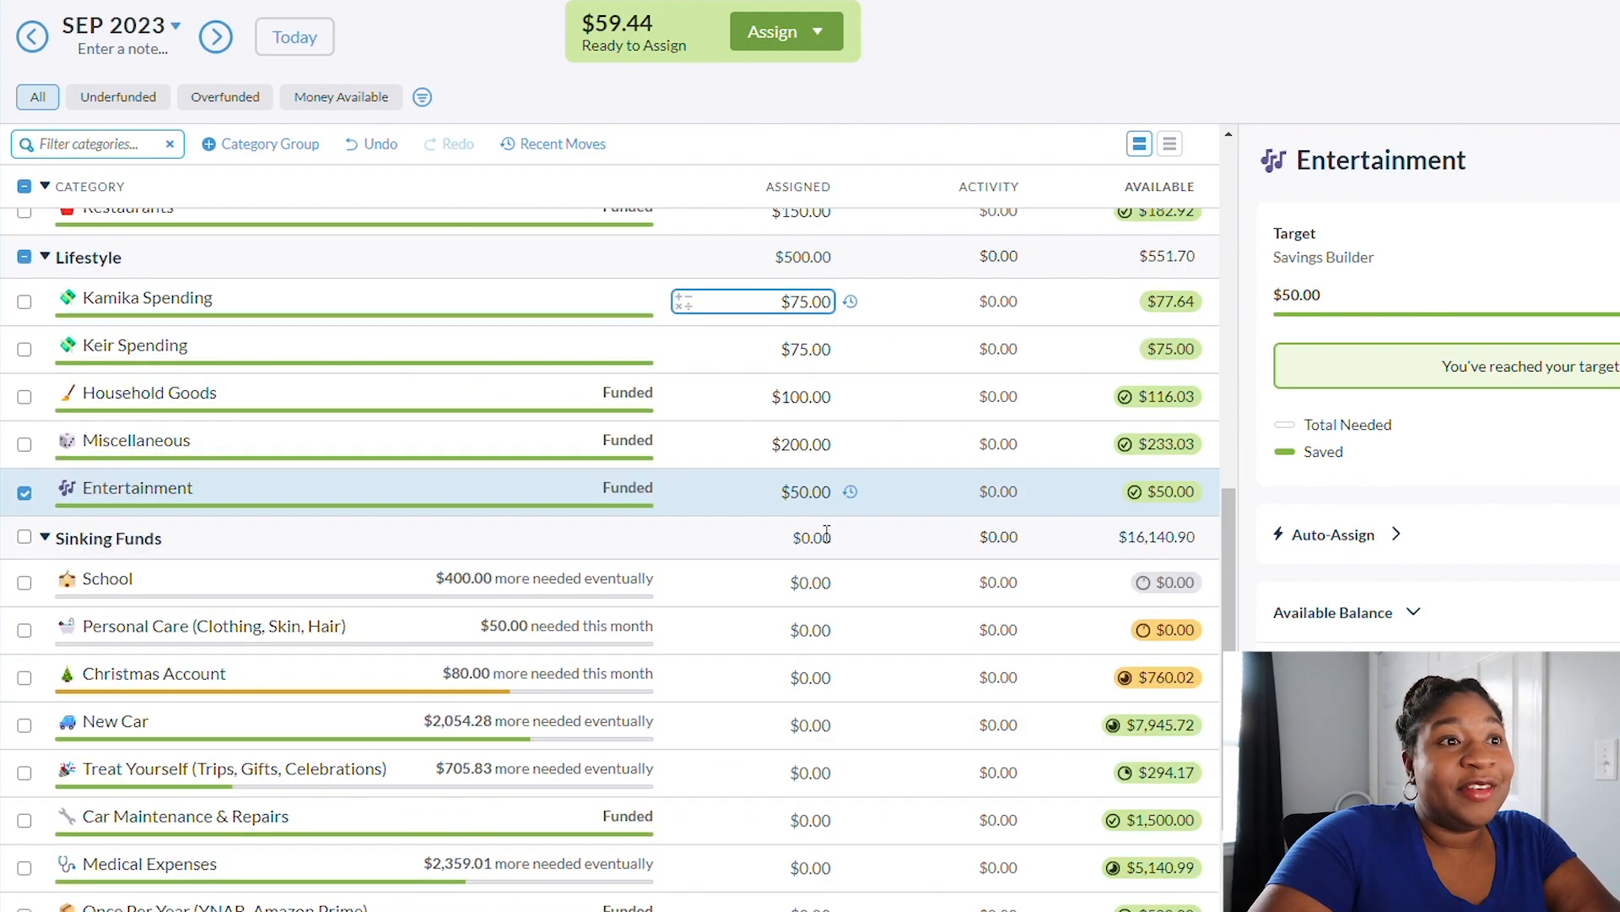
{"action": "scroll", "coordinate": [817, 532], "scroll_direction": "down", "scroll_amount": 1}
{"action": "left_click", "coordinate": [827, 528]}
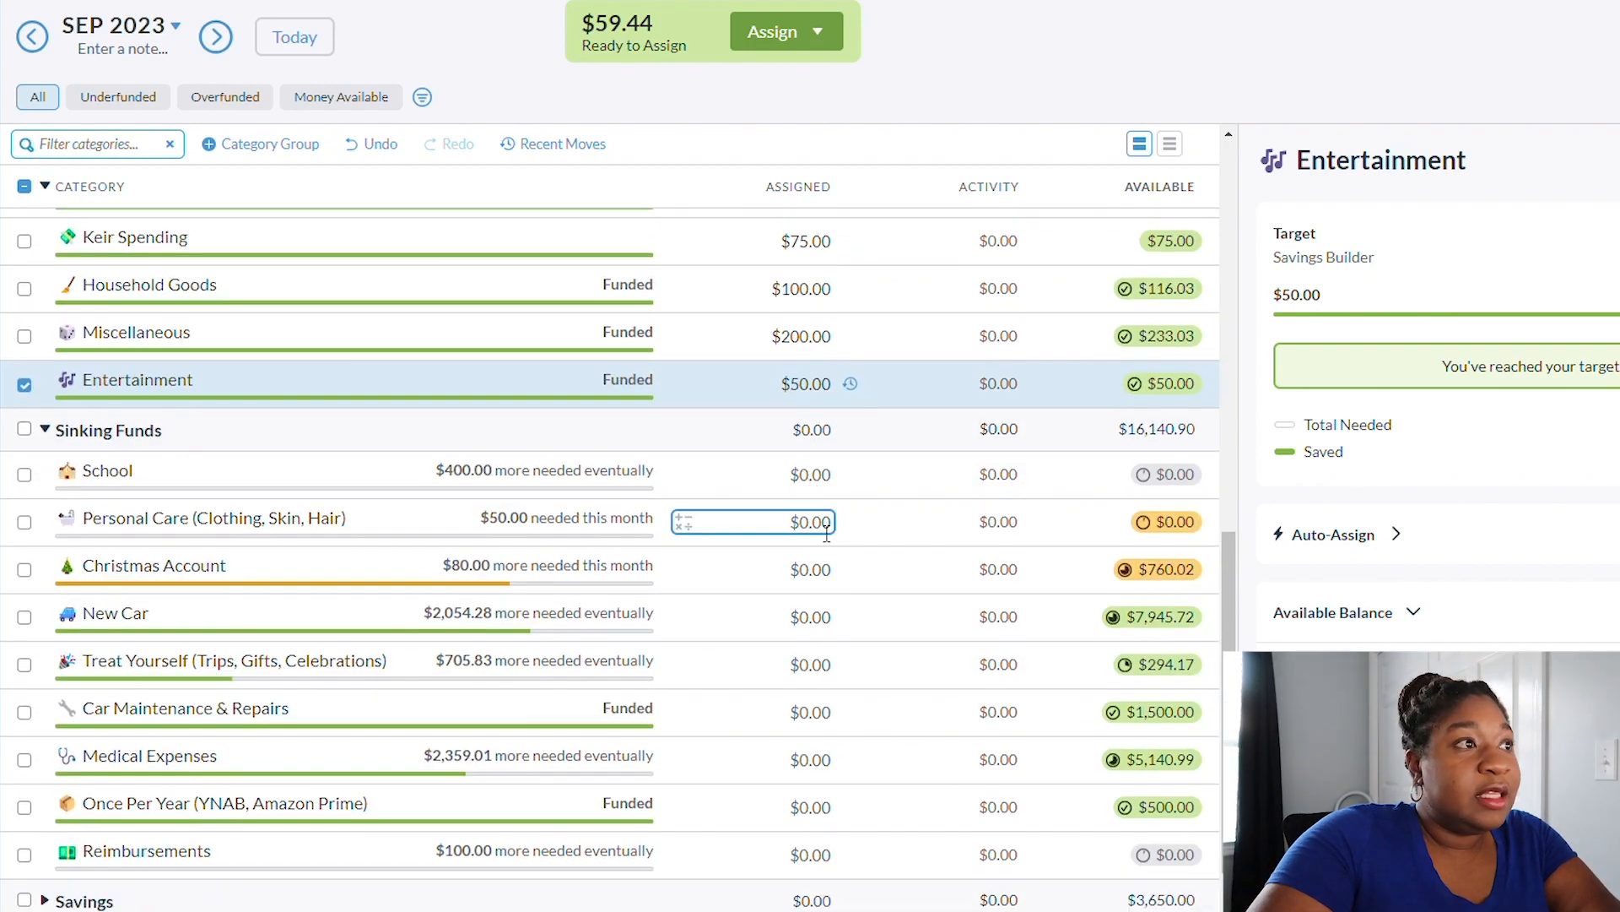
{"action": "scroll", "coordinate": [826, 531], "scroll_direction": "up", "scroll_amount": 1}
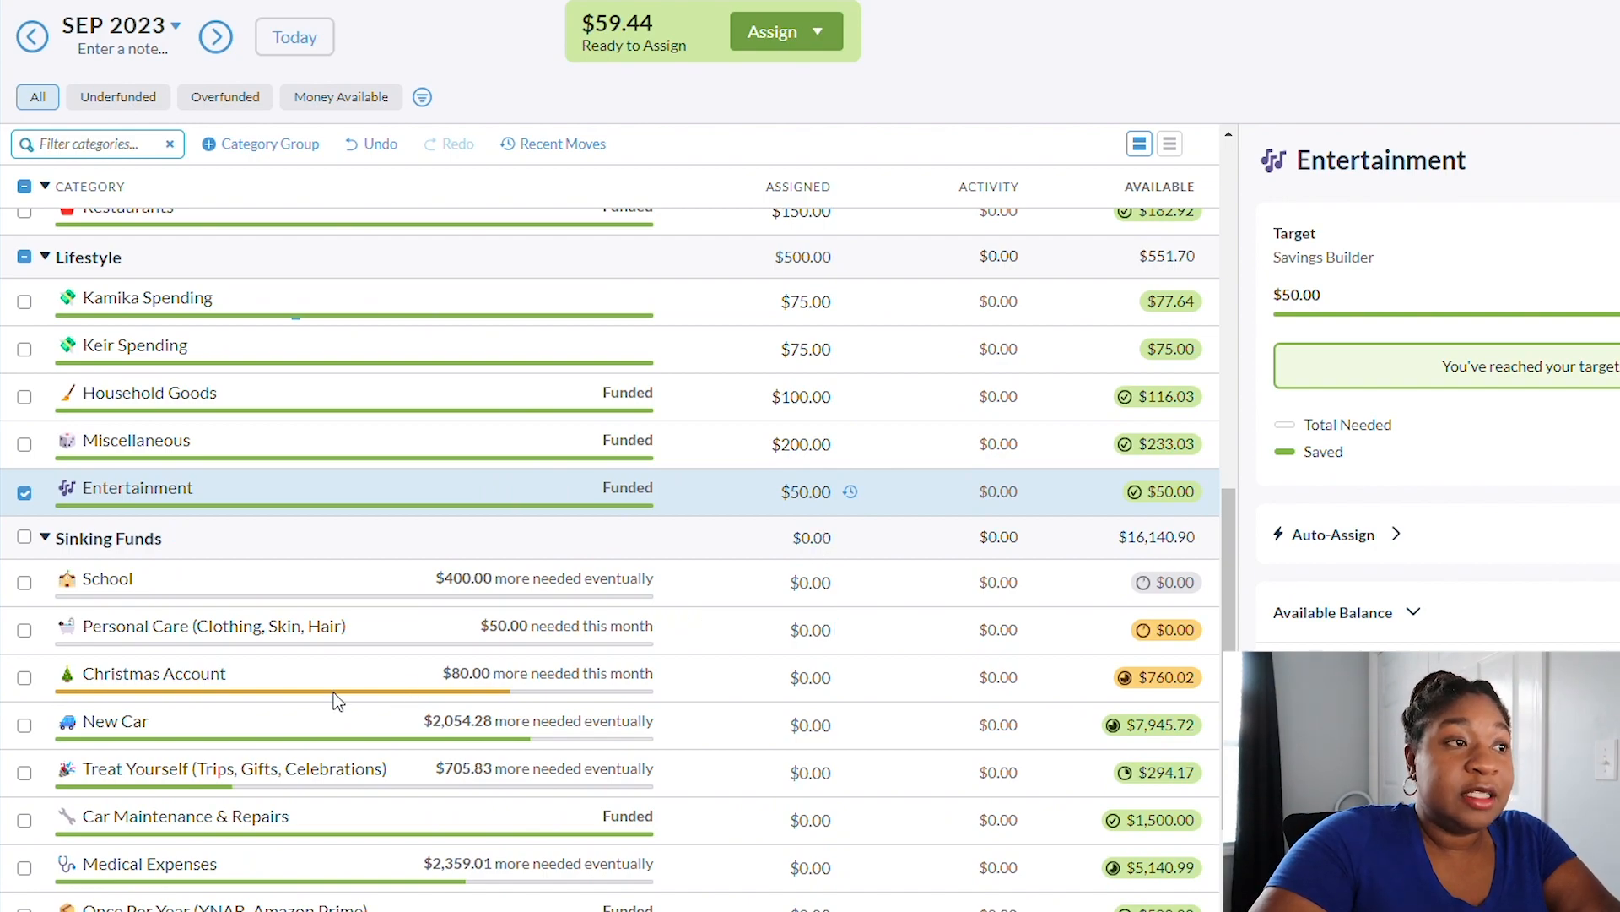
{"action": "left_click", "coordinate": [747, 675]}
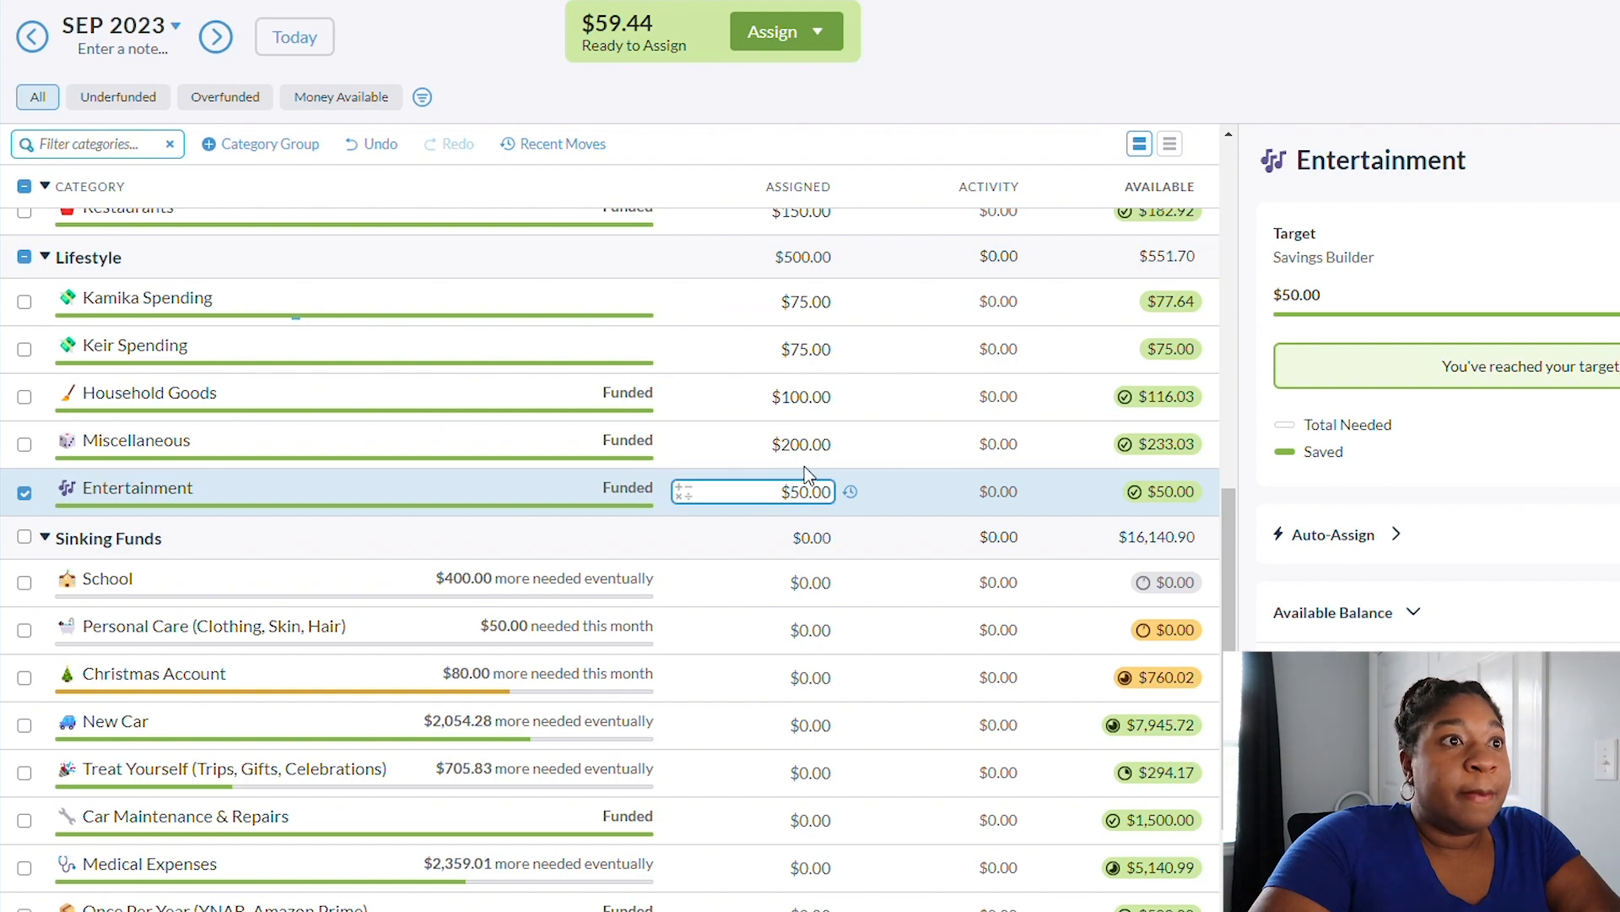
{"action": "left_click", "coordinate": [818, 447]}
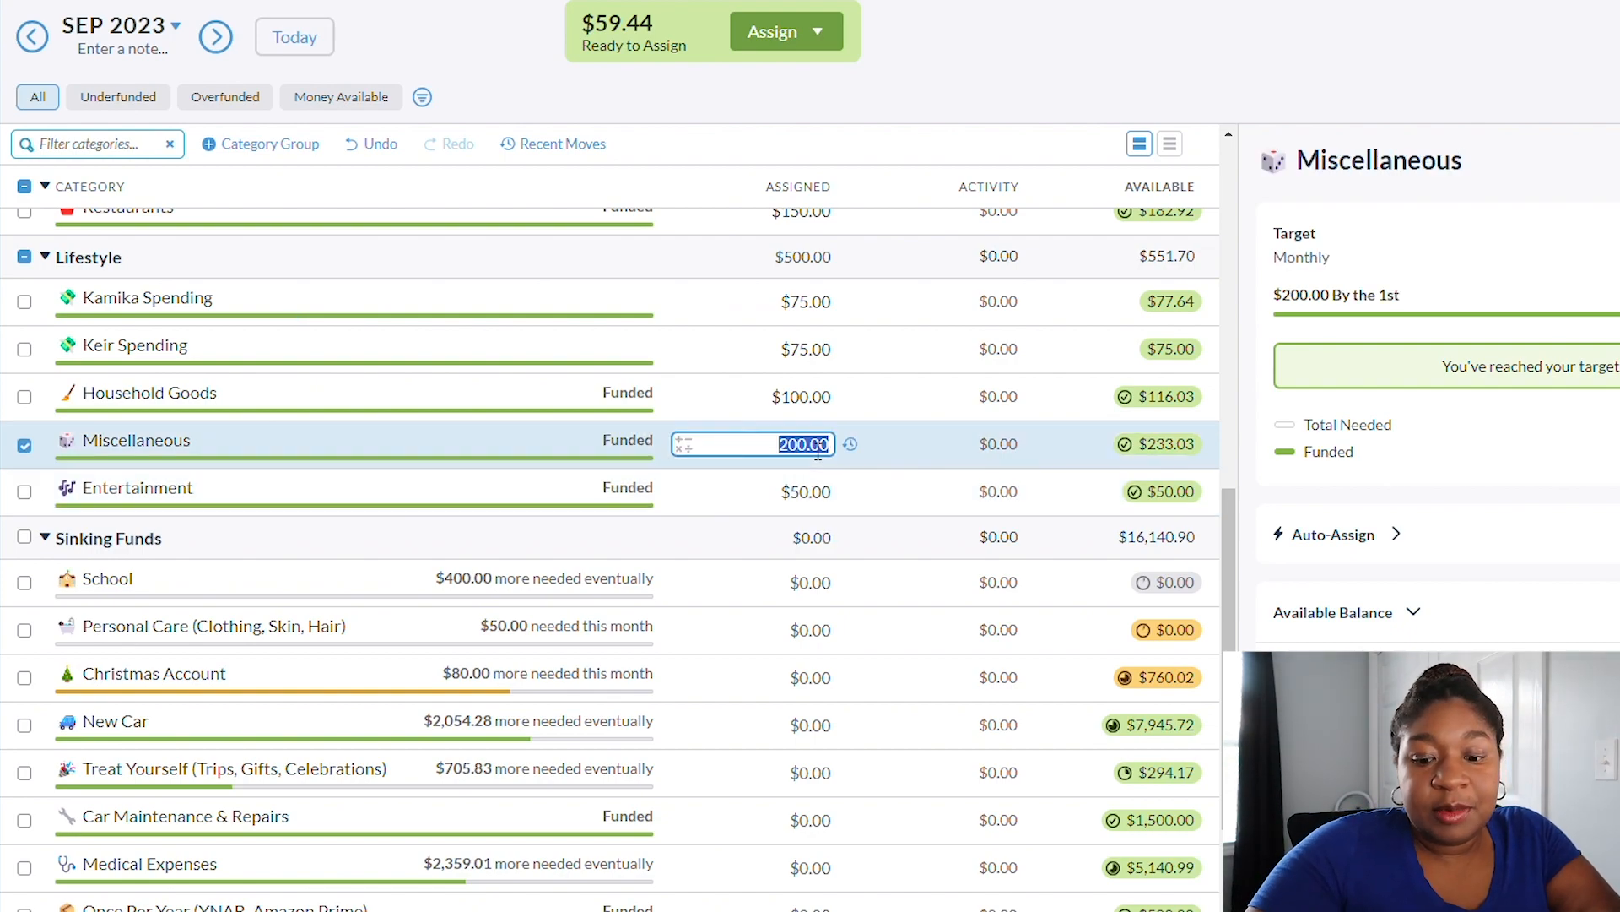
{"action": "key", "text": "BackSpace"}
{"action": "type", "text": "100"}
{"action": "key", "text": "Return"}
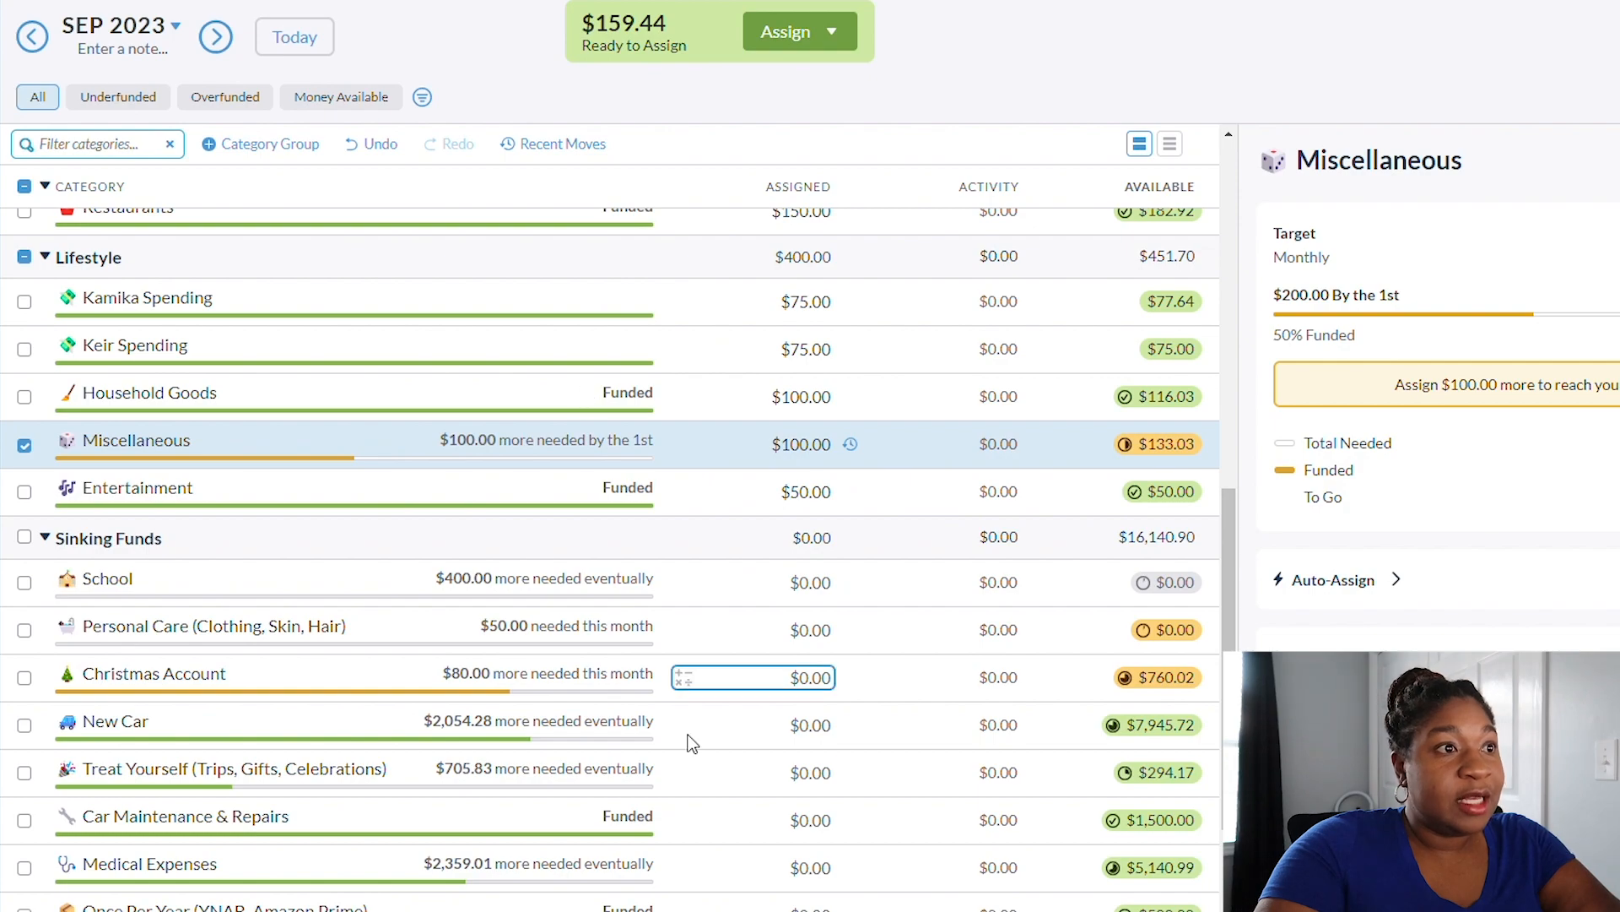
- Assign $80 to the Christmas Account and $79.44 to the Treat Yourself category under Sinking Funds
{"action": "left_click", "coordinate": [831, 675]}
{"action": "type", "text": "8"}
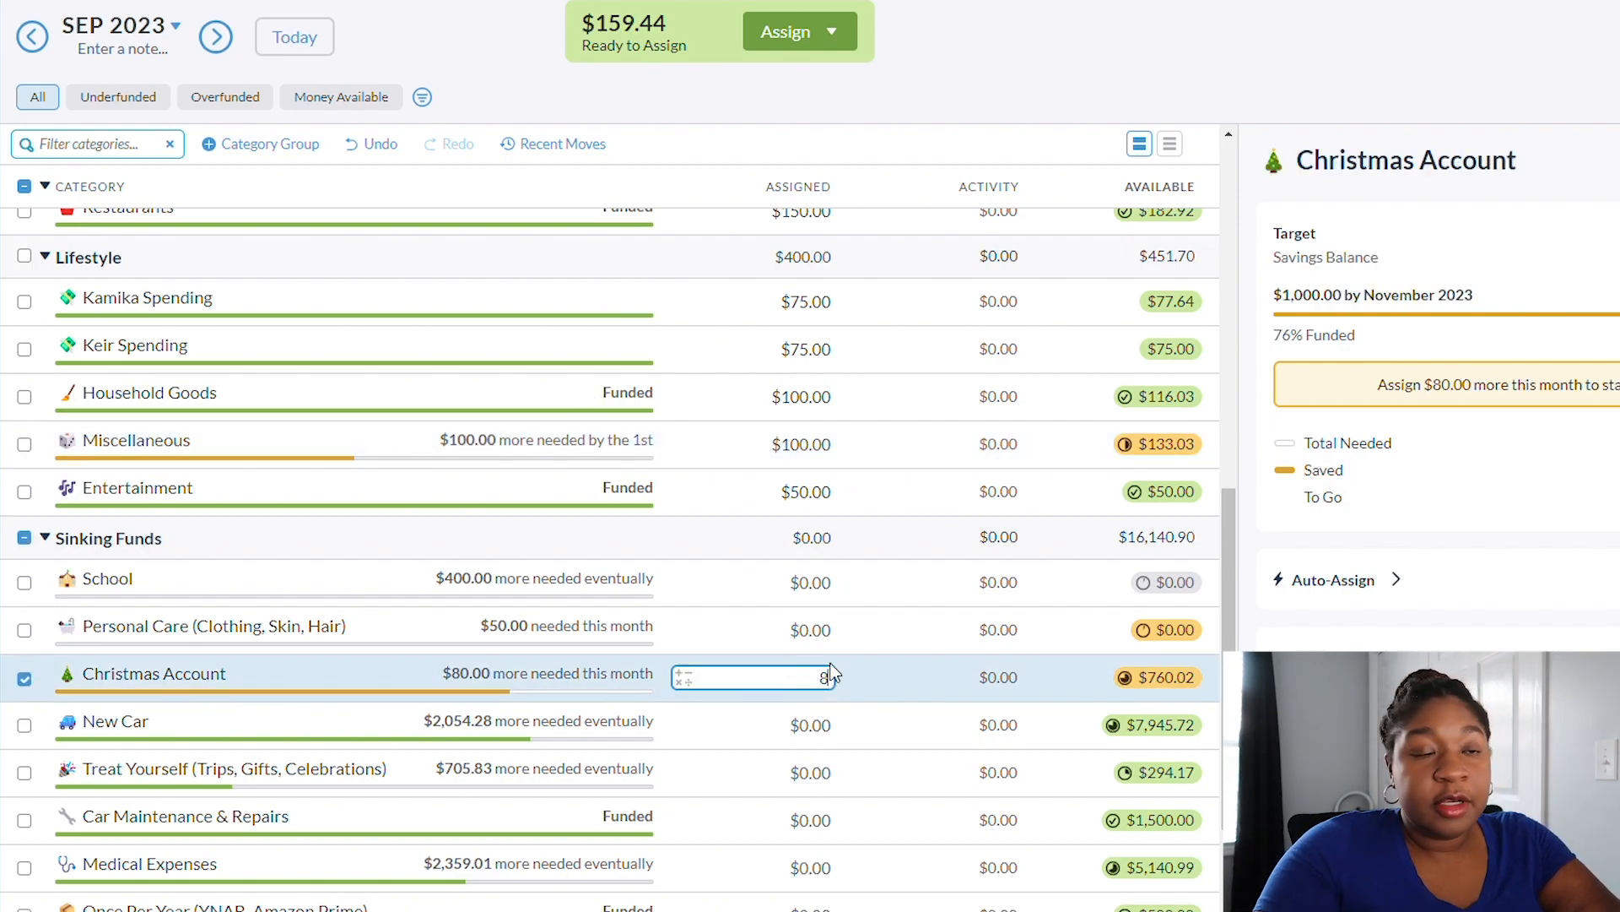
{"action": "type", "text": "0"}
{"action": "key", "text": "Return"}
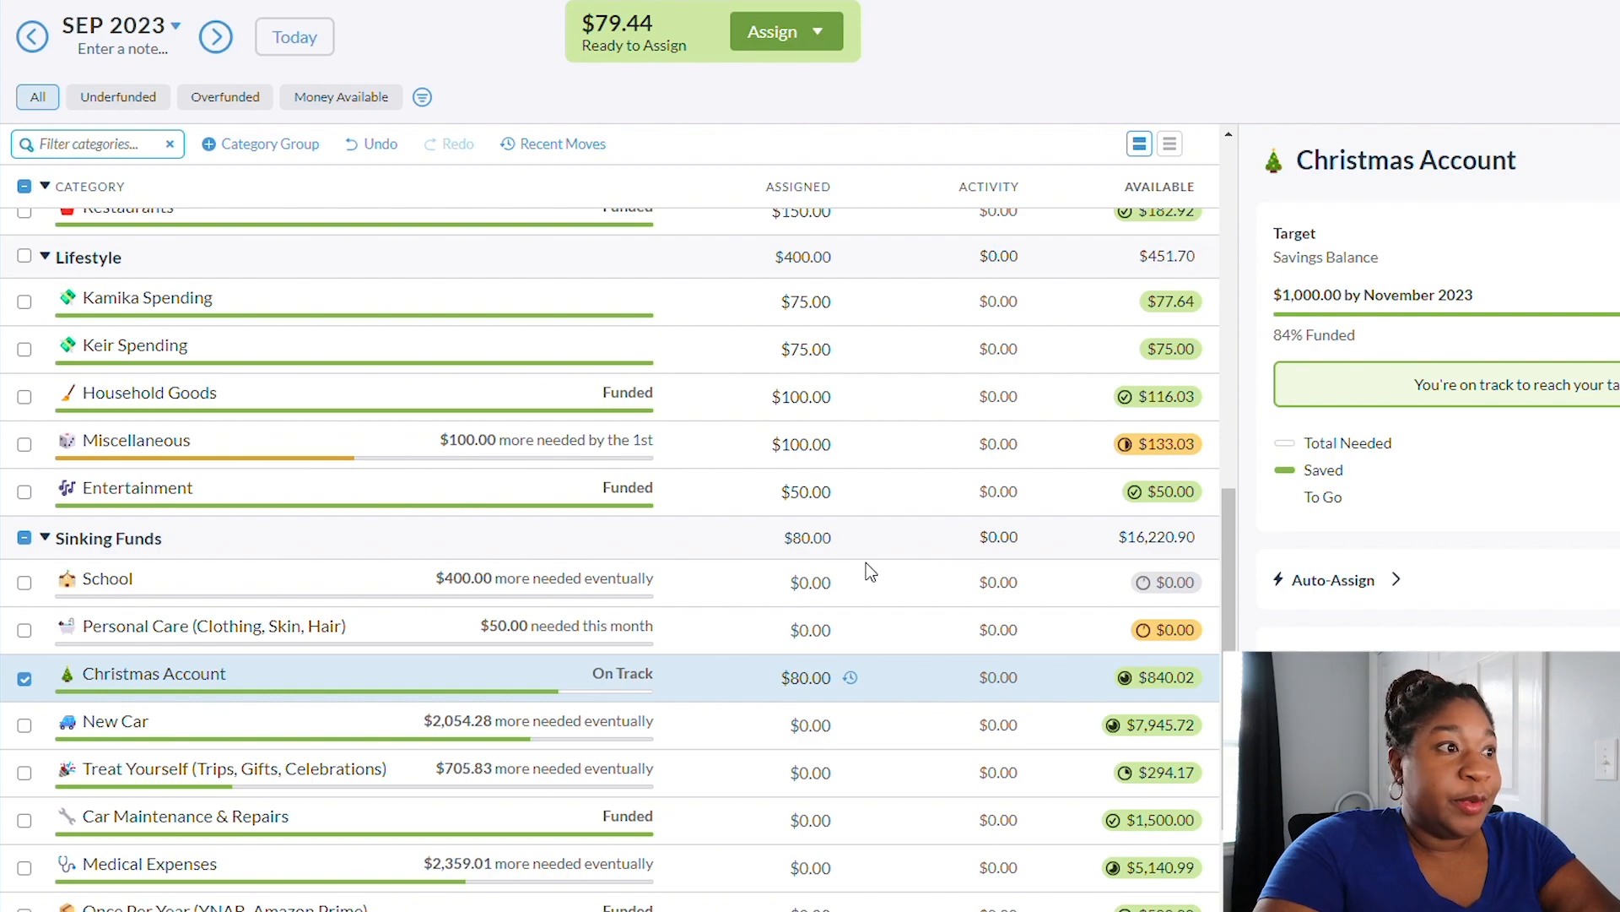
{"action": "left_click", "coordinate": [826, 781]}
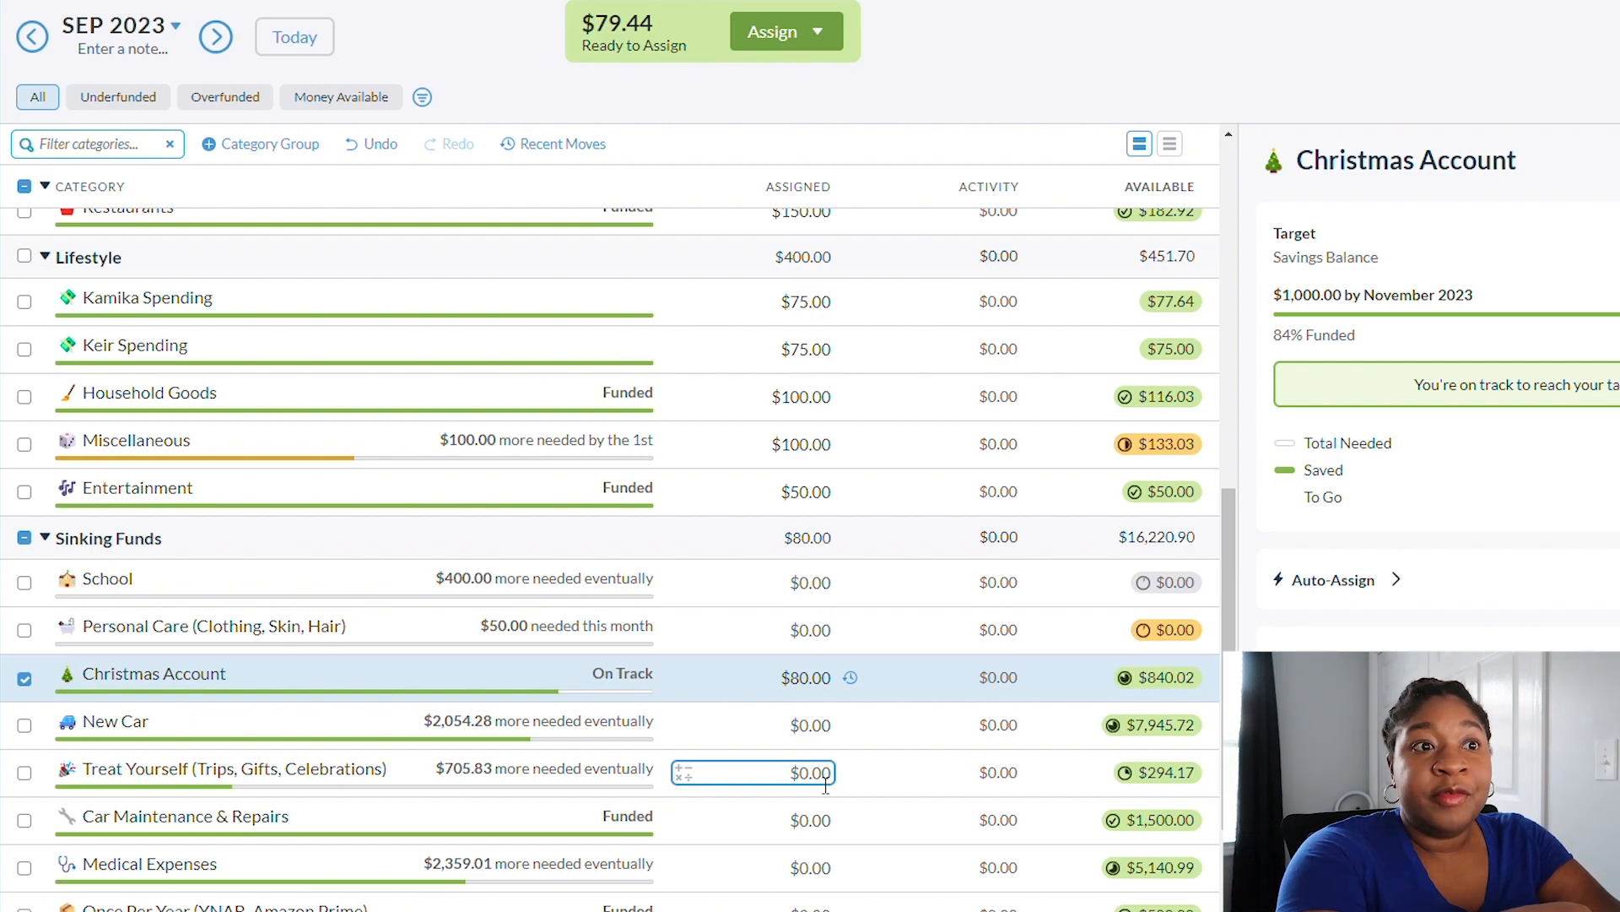
{"action": "left_click", "coordinate": [826, 783]}
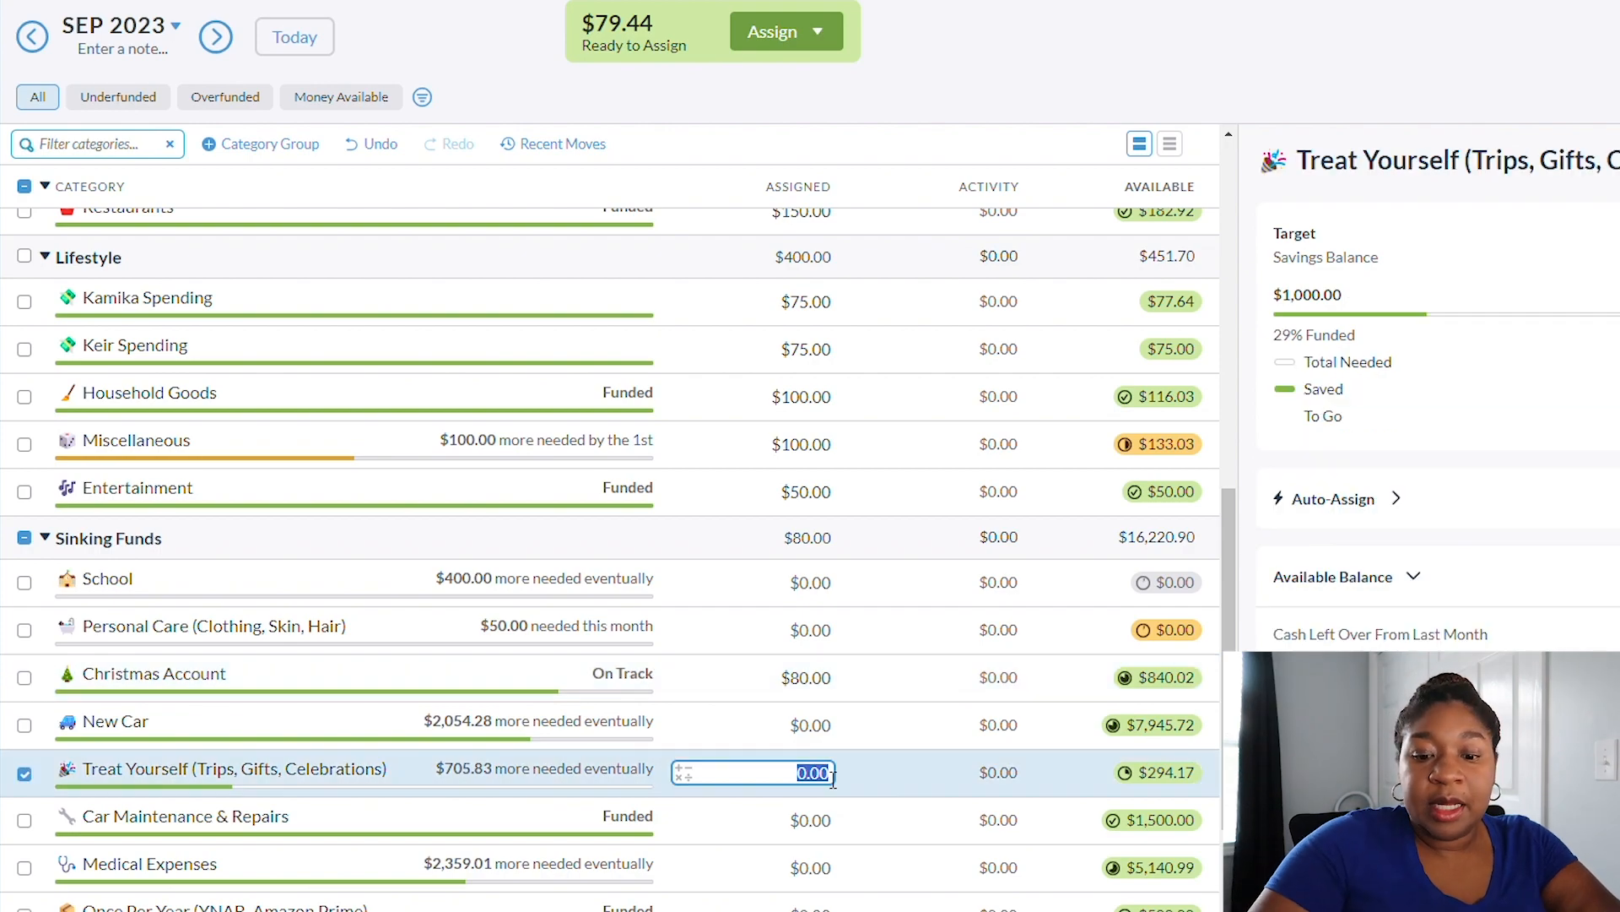
{"action": "type", "text": "79.44"}
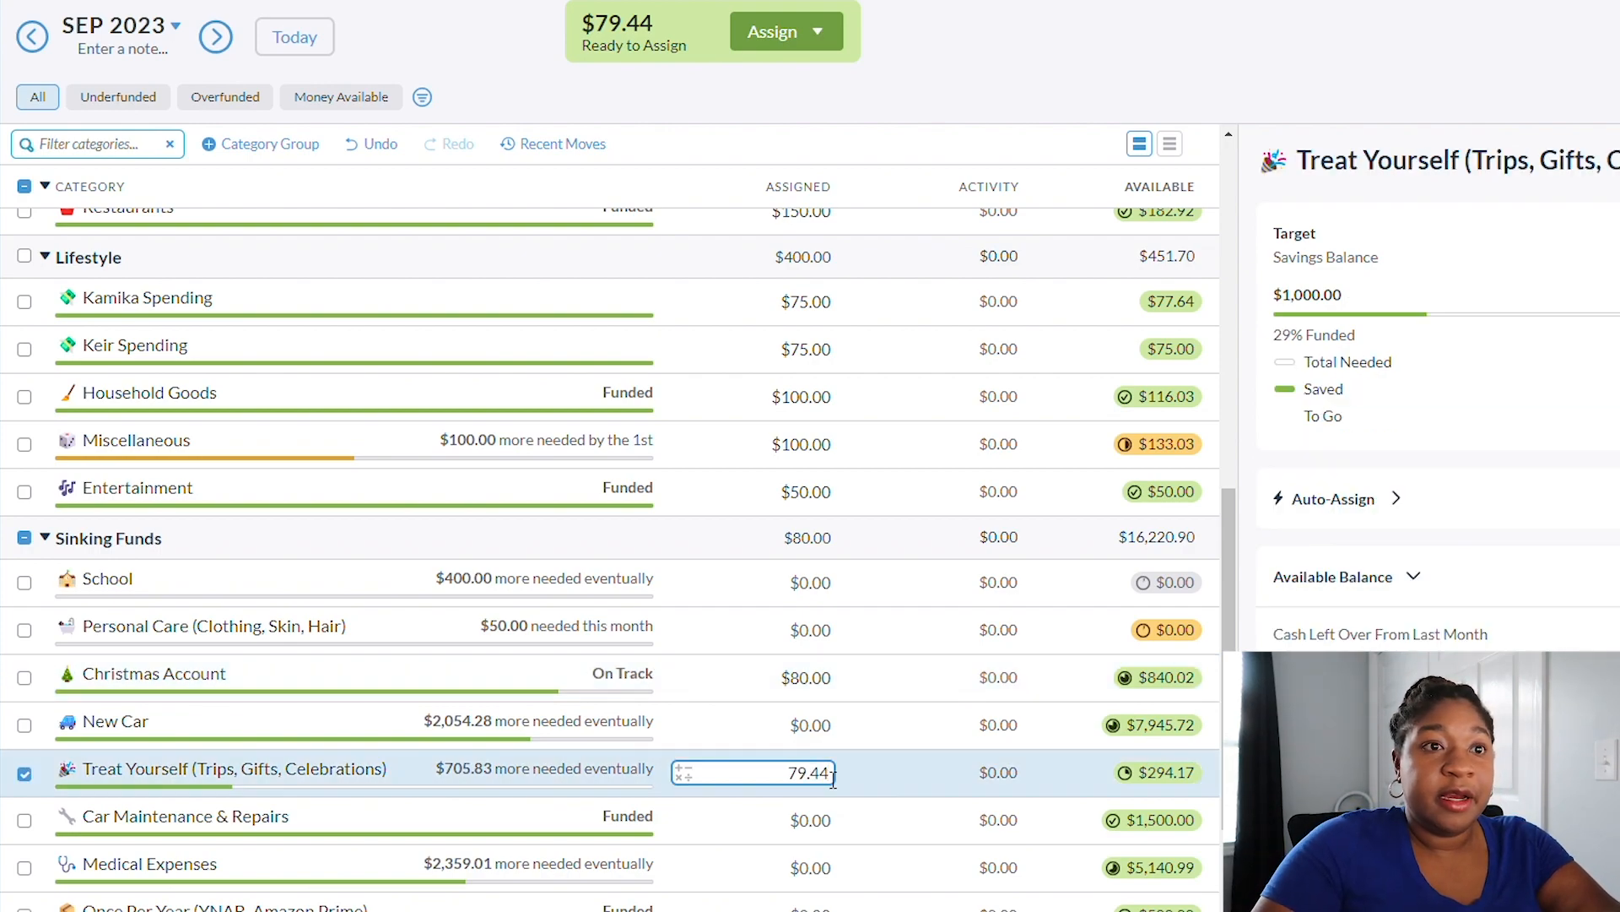
{"action": "key", "text": "Return"}
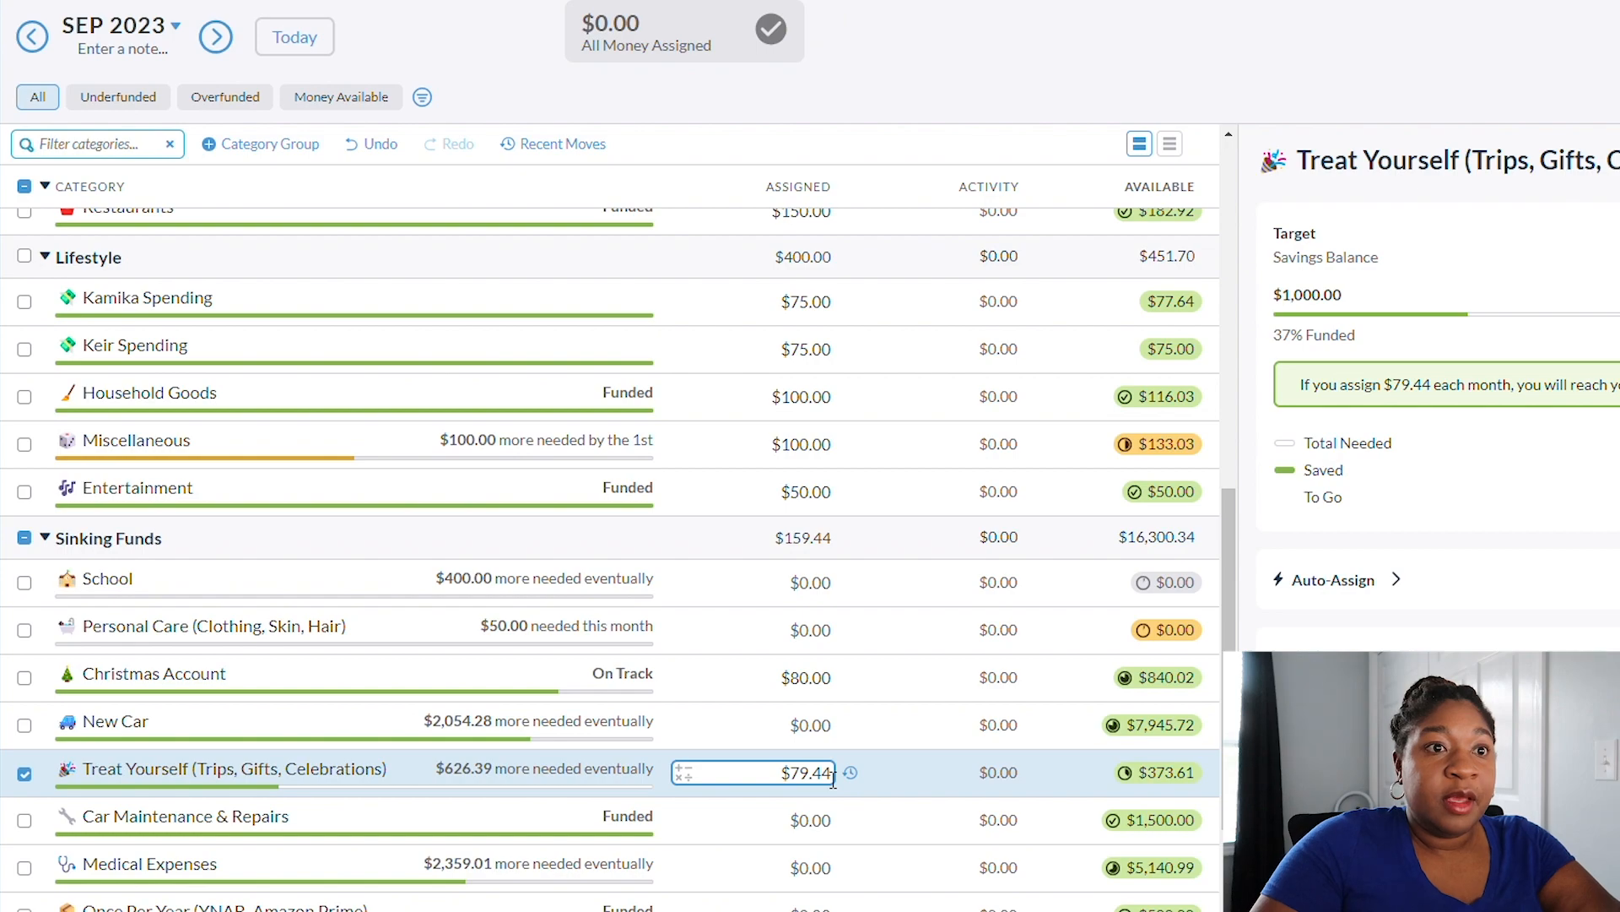